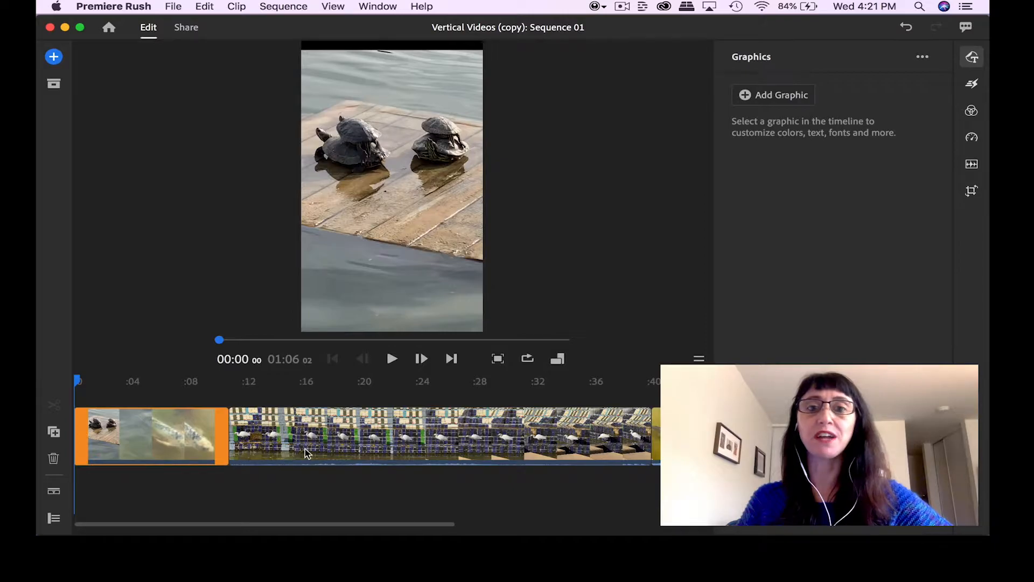
pyautogui.click(54, 57)
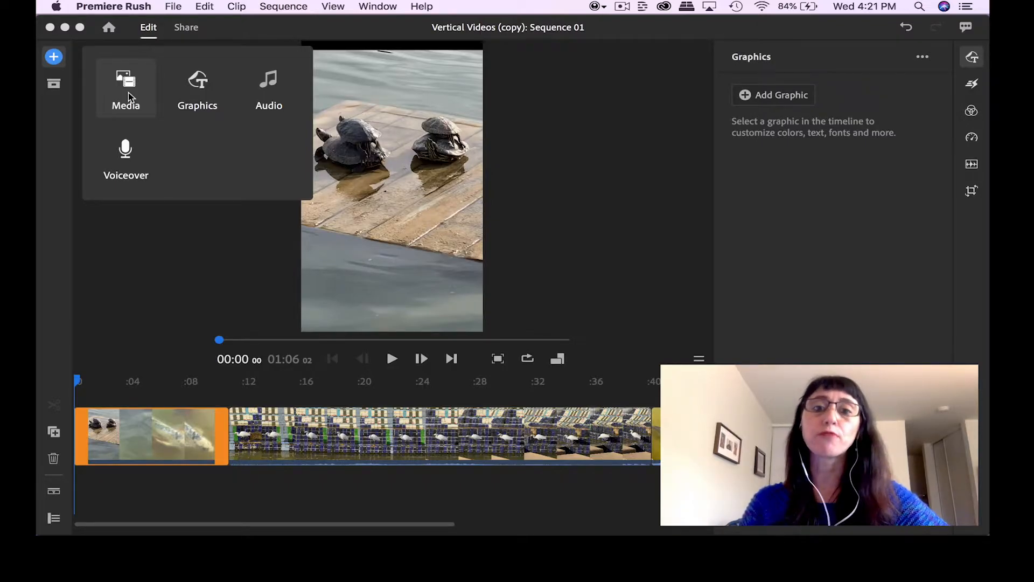
pyautogui.click(180, 288)
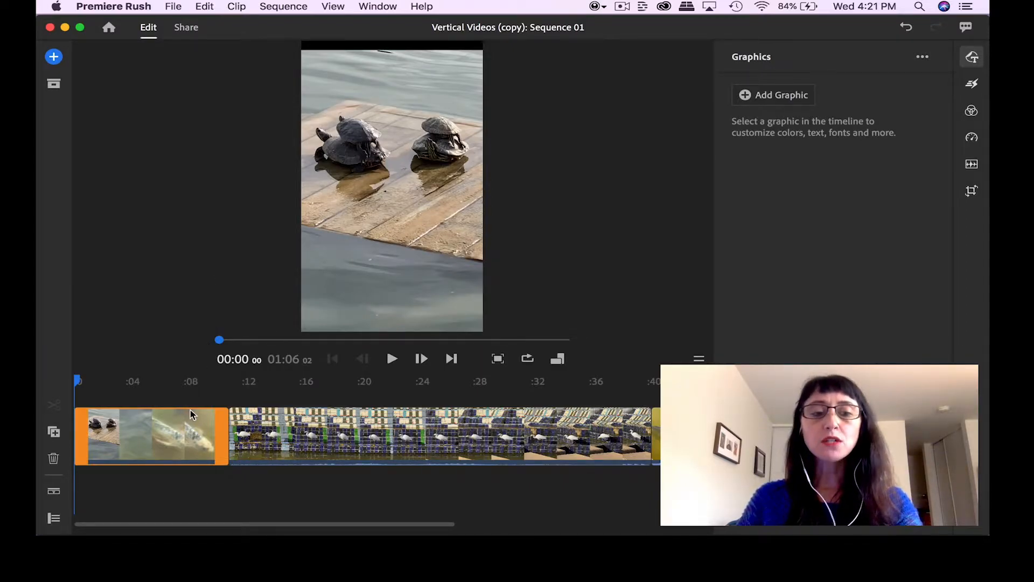
# Trim about 8 seconds off the start of the white bird clip and return the playhead to the sequence start
pyautogui.moveTo(212, 387); pyautogui.dragTo(278, 393)
pyautogui.click(316, 443)
pyautogui.moveTo(246, 434); pyautogui.dragTo(292, 437)
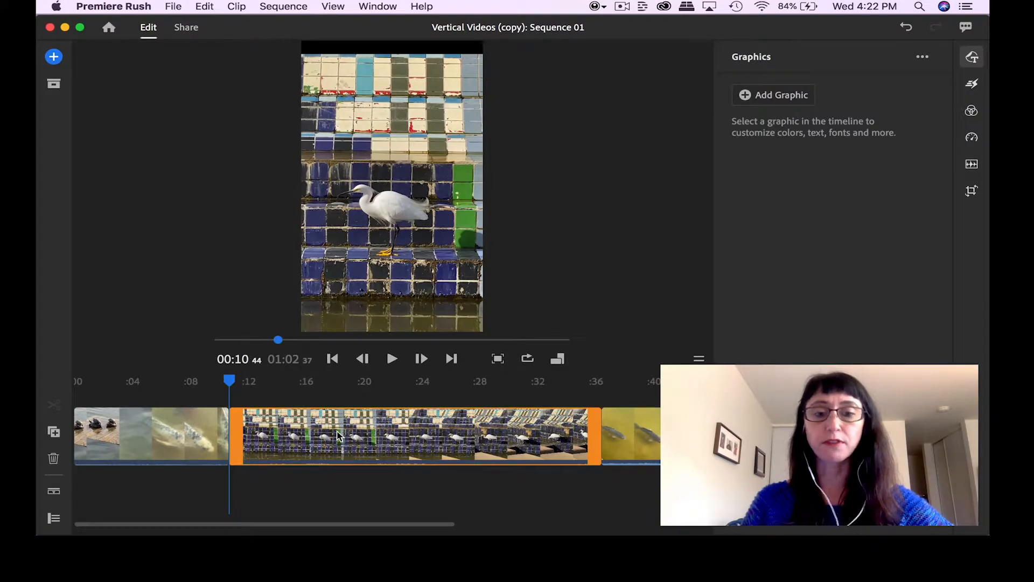
pyautogui.click(336, 435)
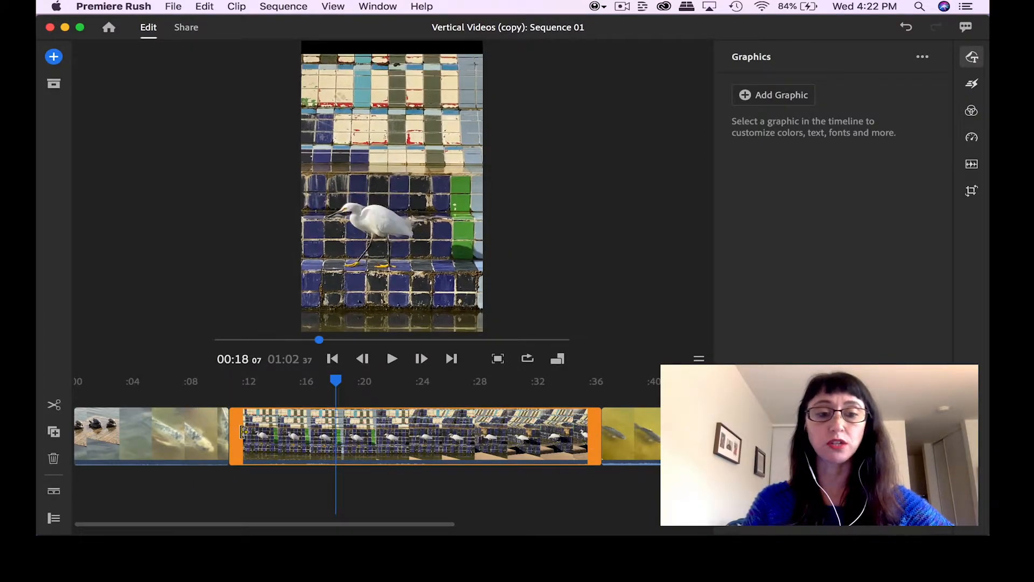
pyautogui.moveTo(243, 432); pyautogui.dragTo(266, 436)
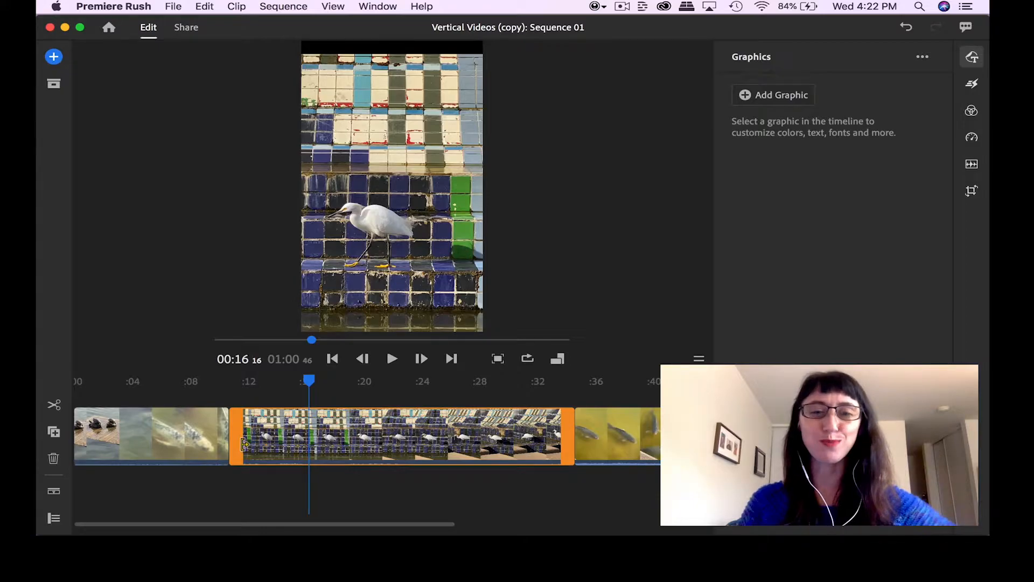
pyautogui.moveTo(240, 442); pyautogui.dragTo(274, 442)
pyautogui.moveTo(281, 381); pyautogui.dragTo(241, 388)
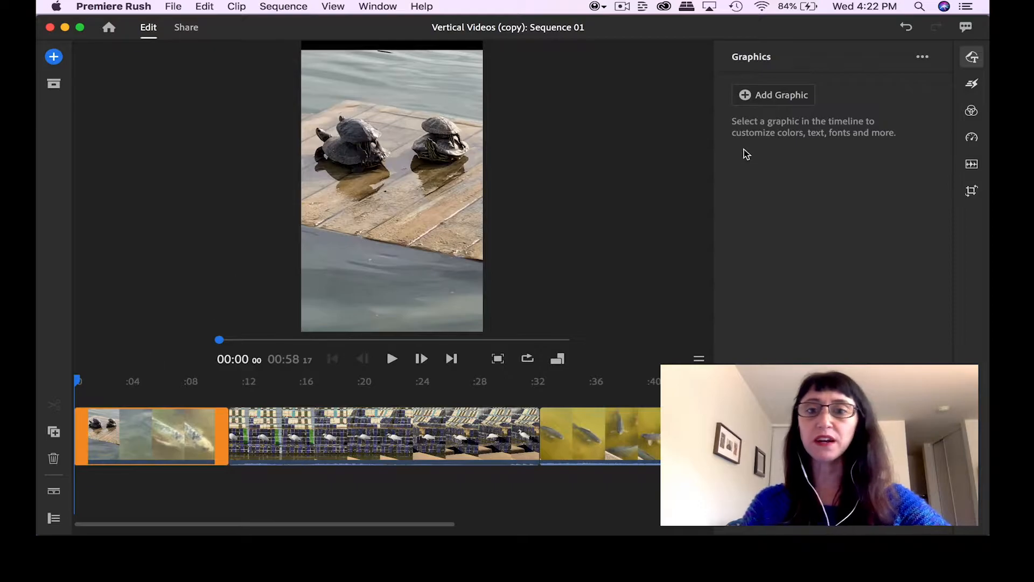
# Add the Shadow 2-Line Left title template at the start of the sequence and close the titles browser
pyautogui.click(972, 58)
pyautogui.click(972, 58)
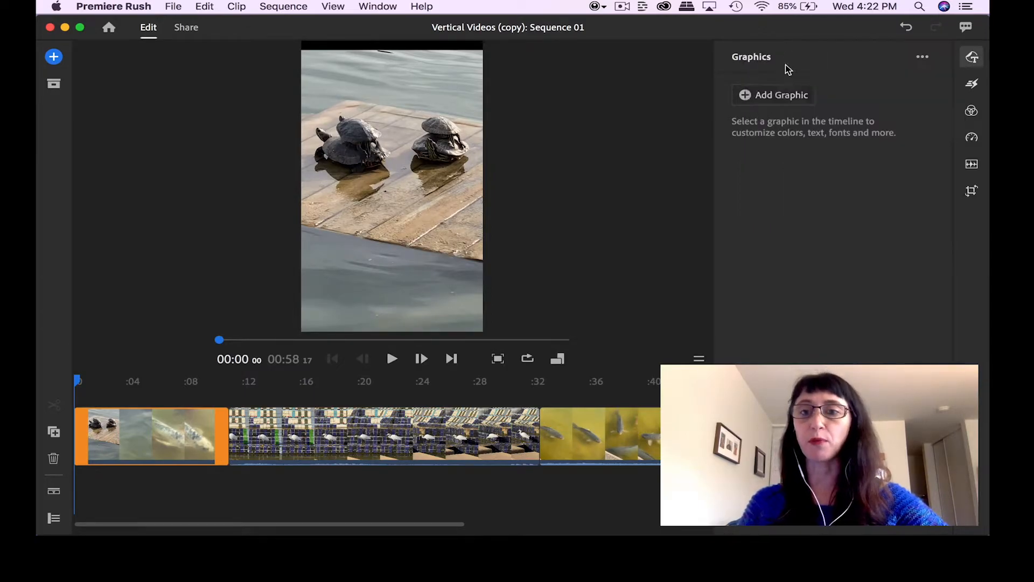
pyautogui.click(779, 101)
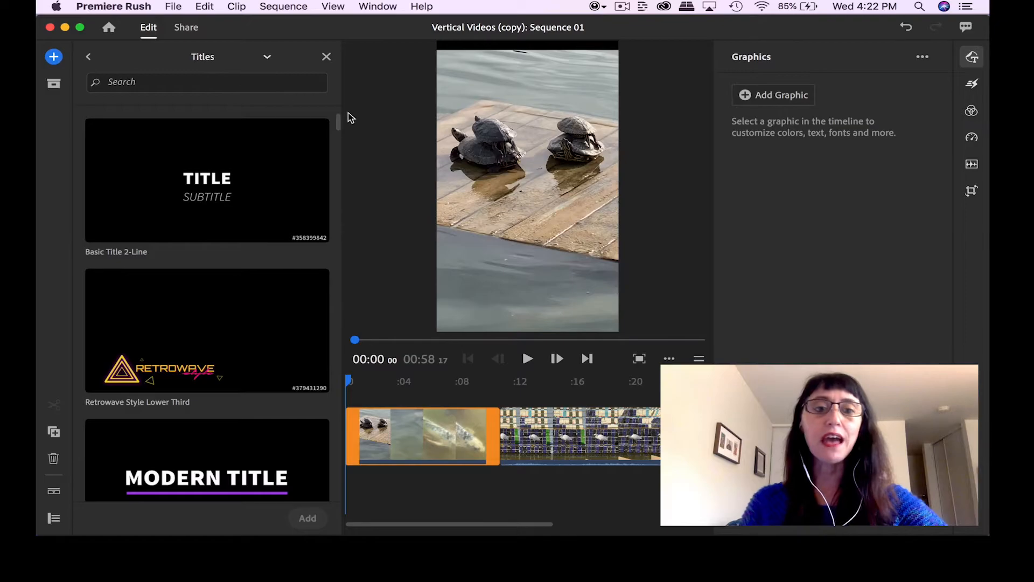
pyautogui.moveTo(339, 124); pyautogui.dragTo(337, 139)
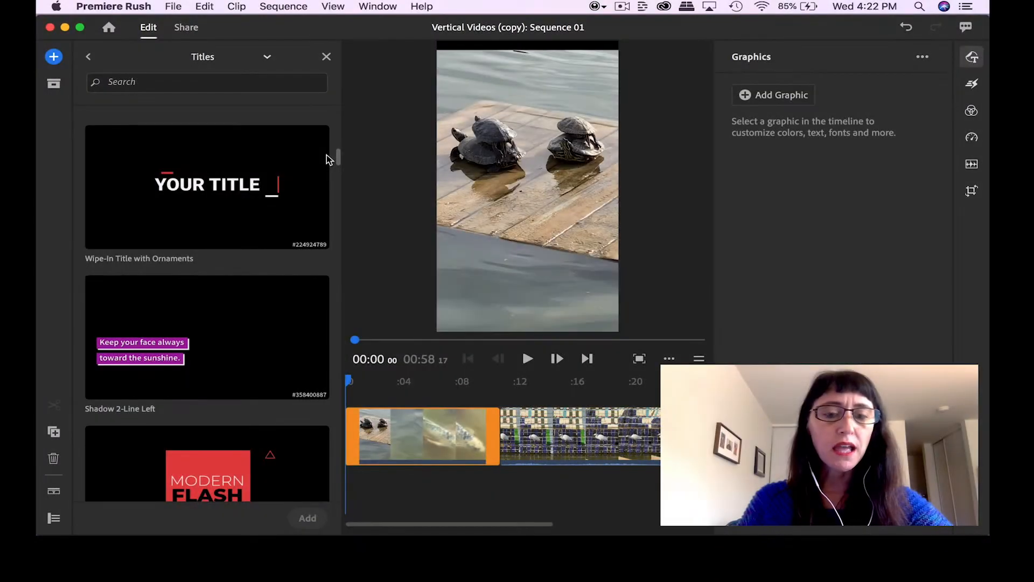
pyautogui.click(168, 365)
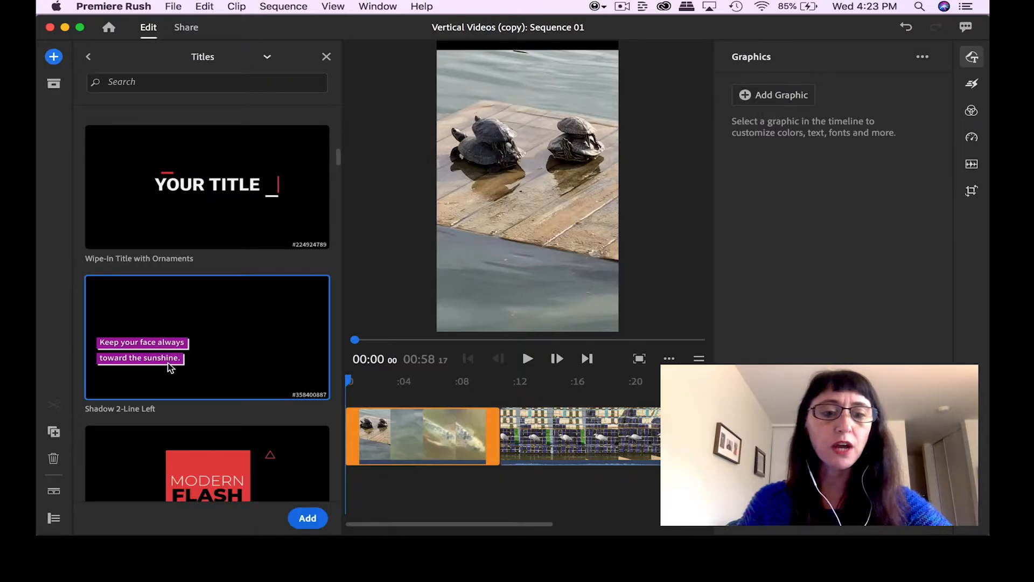
pyautogui.click(314, 521)
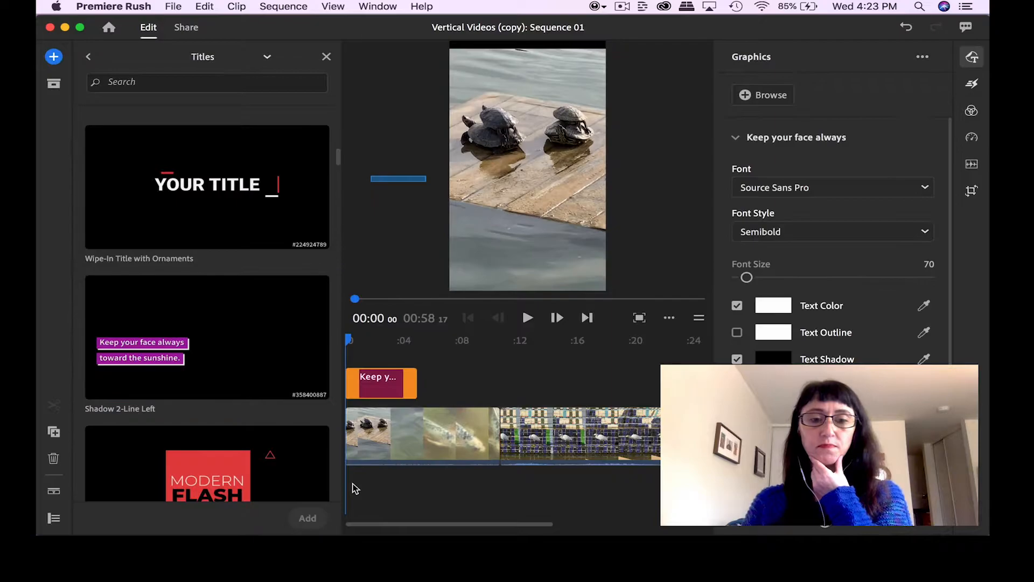
pyautogui.click(326, 57)
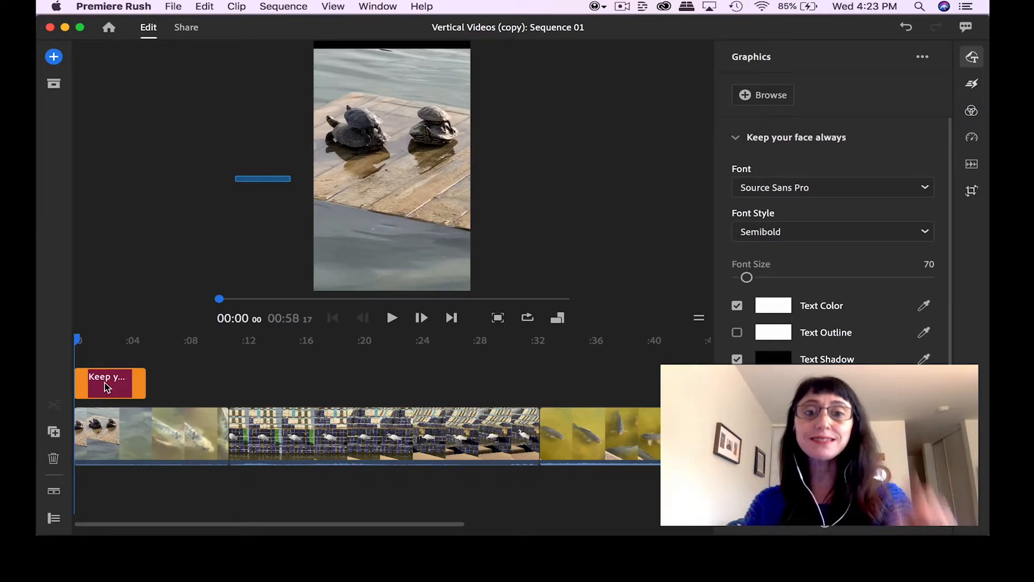
# With the playhead over the title at 00:01 29, show the track controls and hide the main video track
pyautogui.click(95, 443)
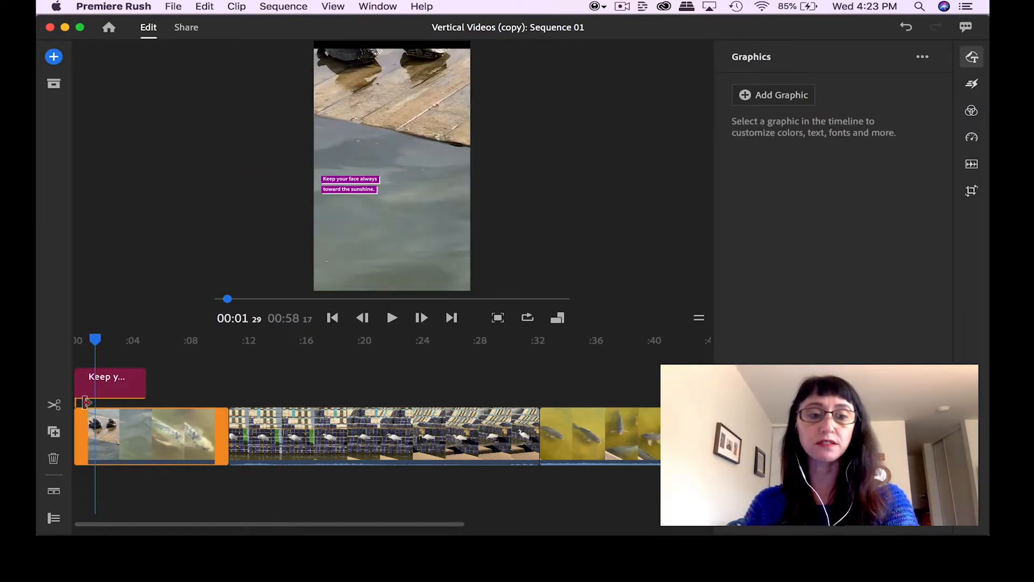
pyautogui.click(54, 518)
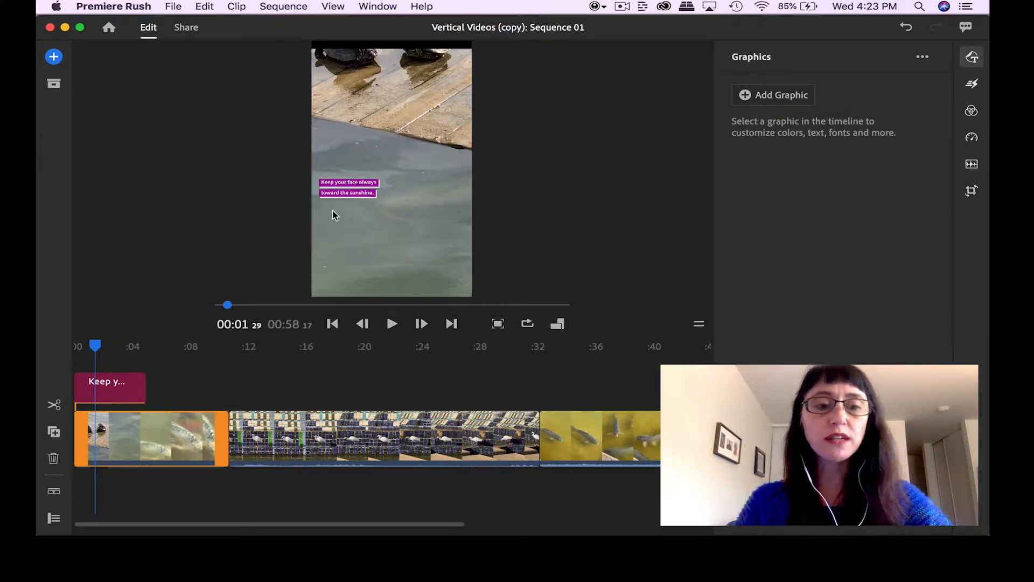
pyautogui.click(355, 183)
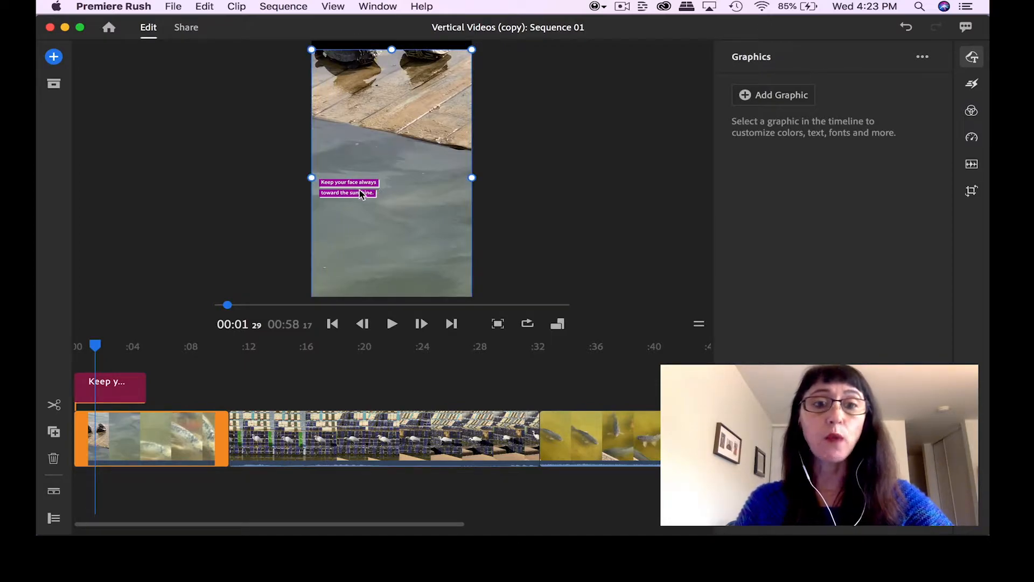
pyautogui.click(54, 518)
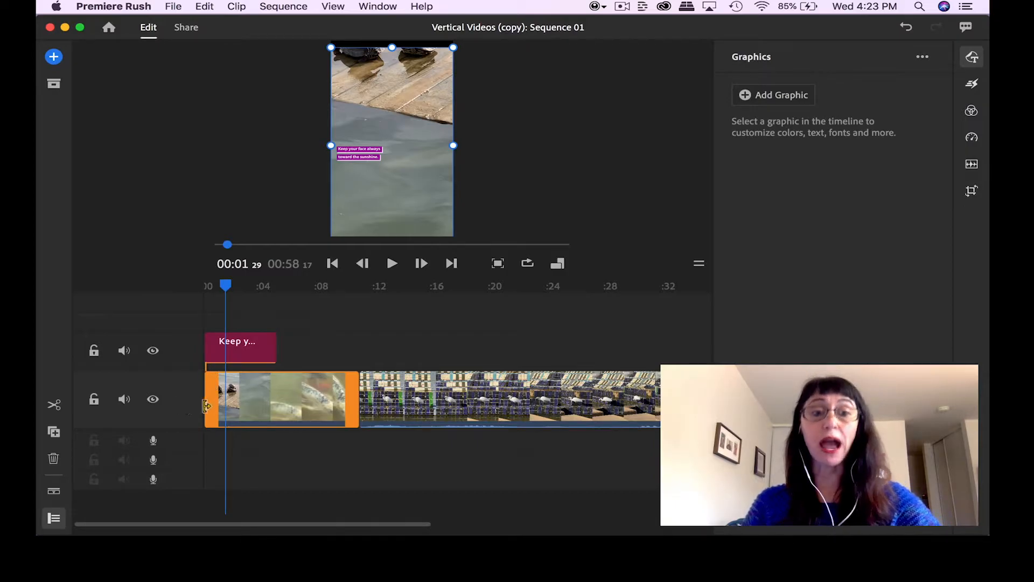
pyautogui.click(153, 400)
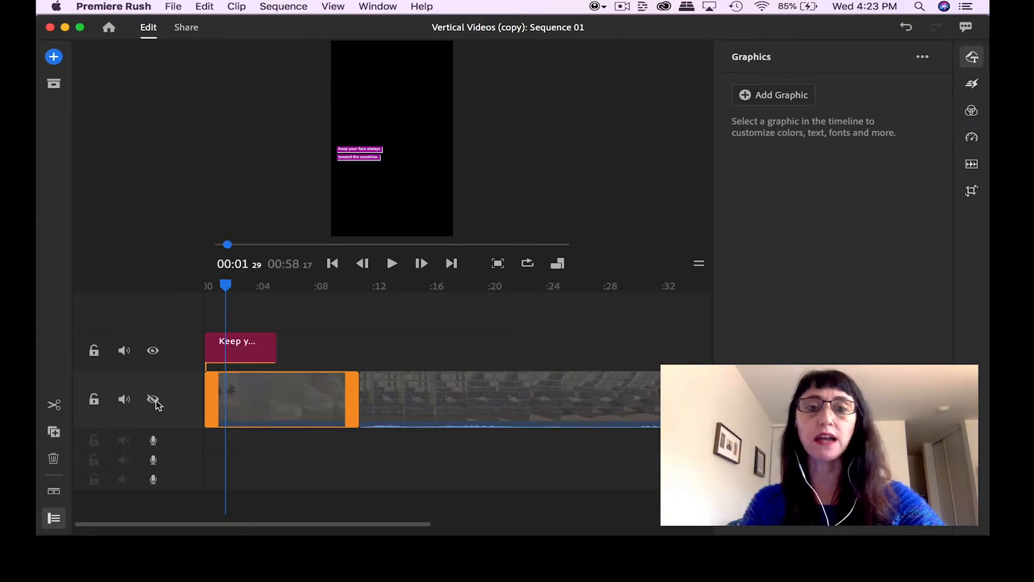
pyautogui.click(153, 400)
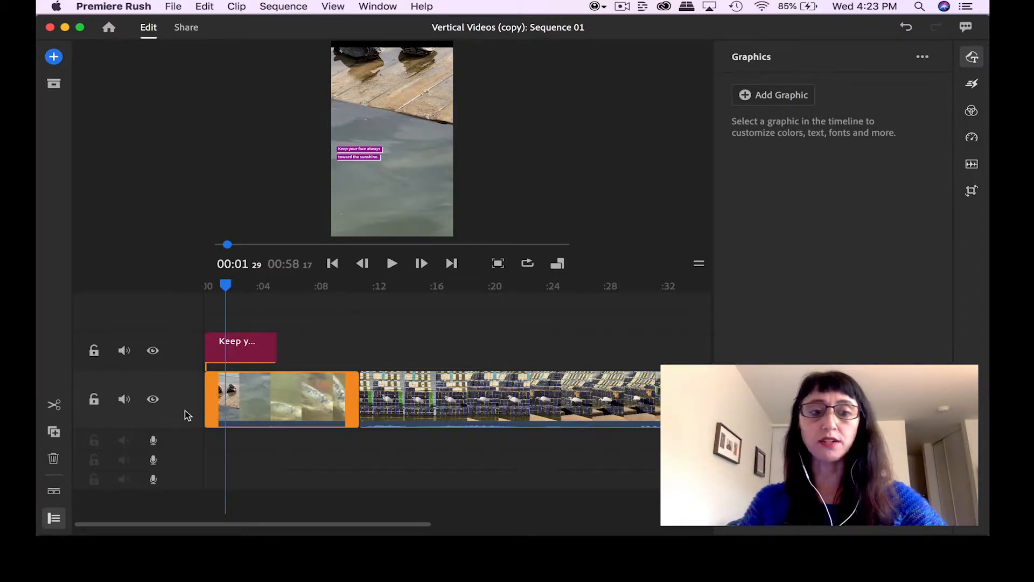
pyautogui.click(153, 399)
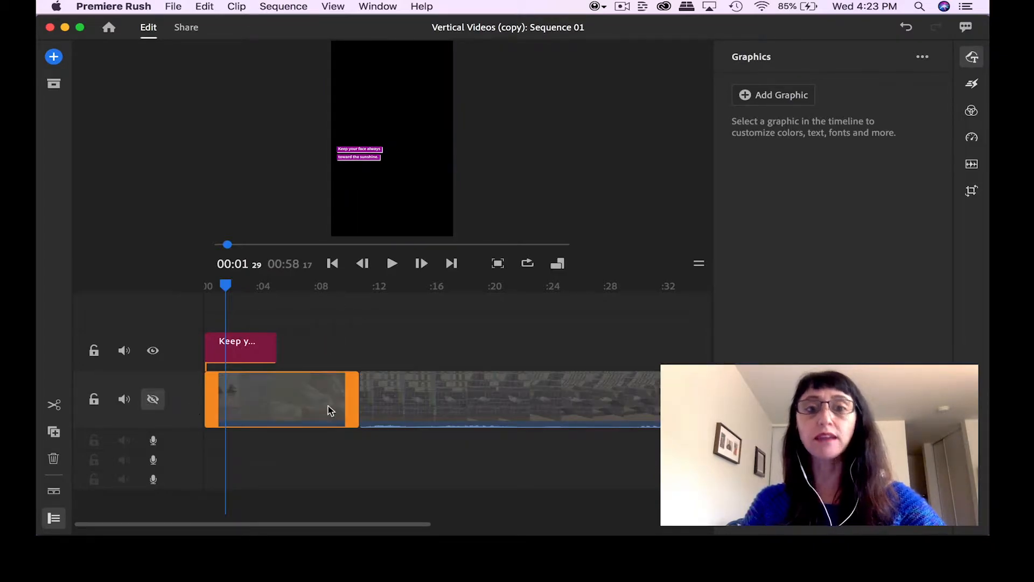
# Select the title graphic on the timeline and review its font and text settings
pyautogui.click(348, 163)
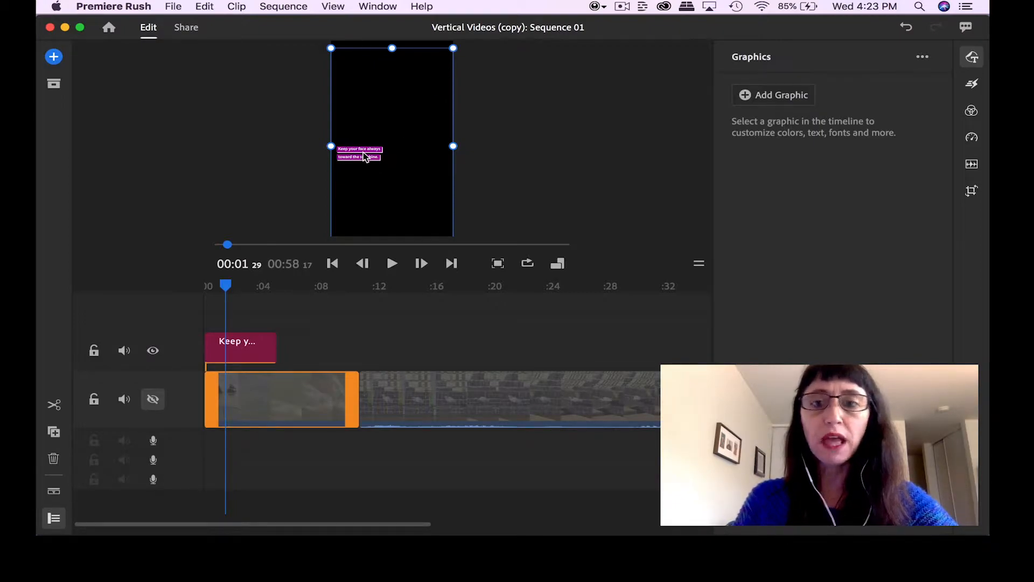
pyautogui.click(488, 139)
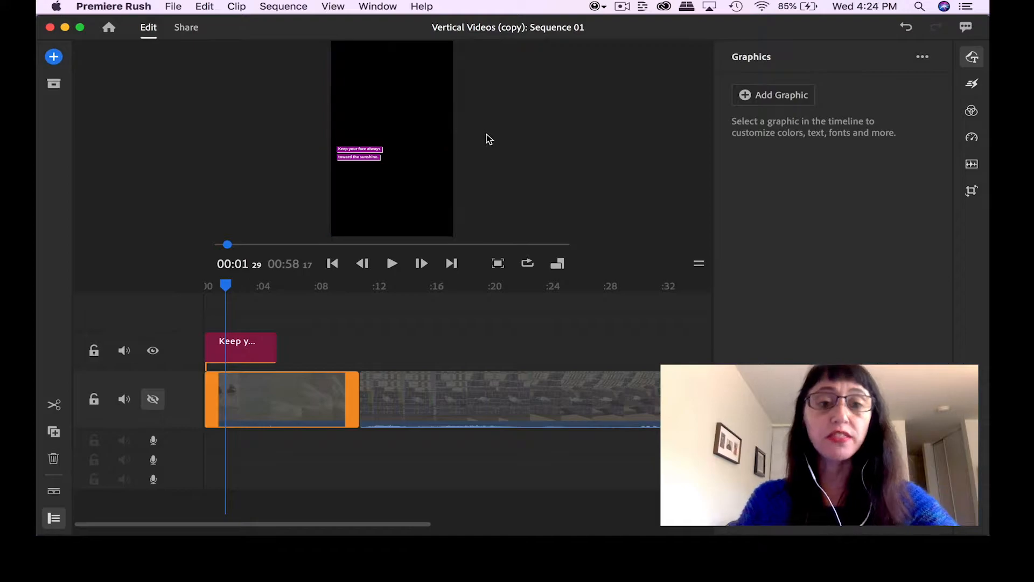
pyautogui.click(245, 357)
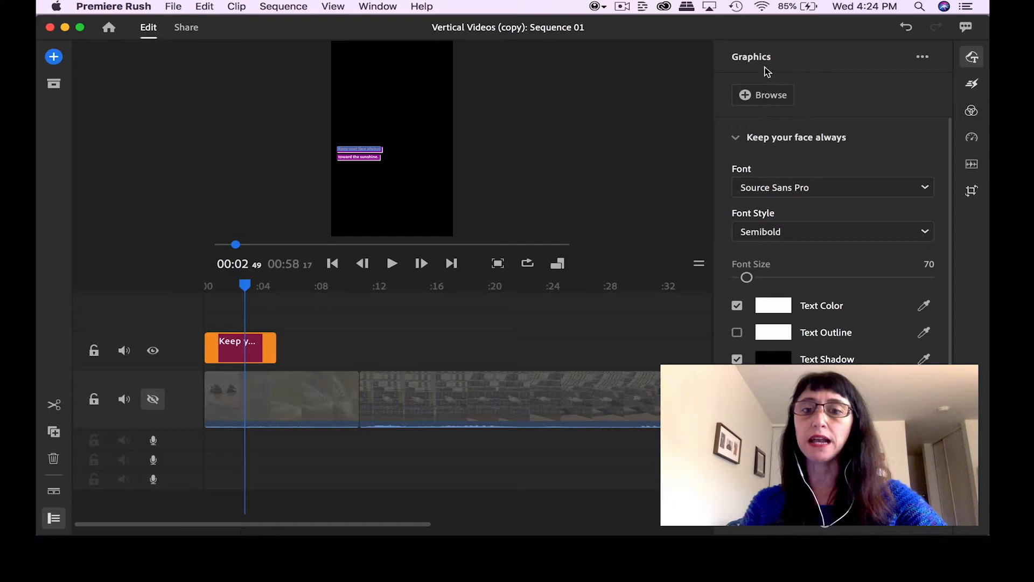
pyautogui.scroll(-1, 949, 181)
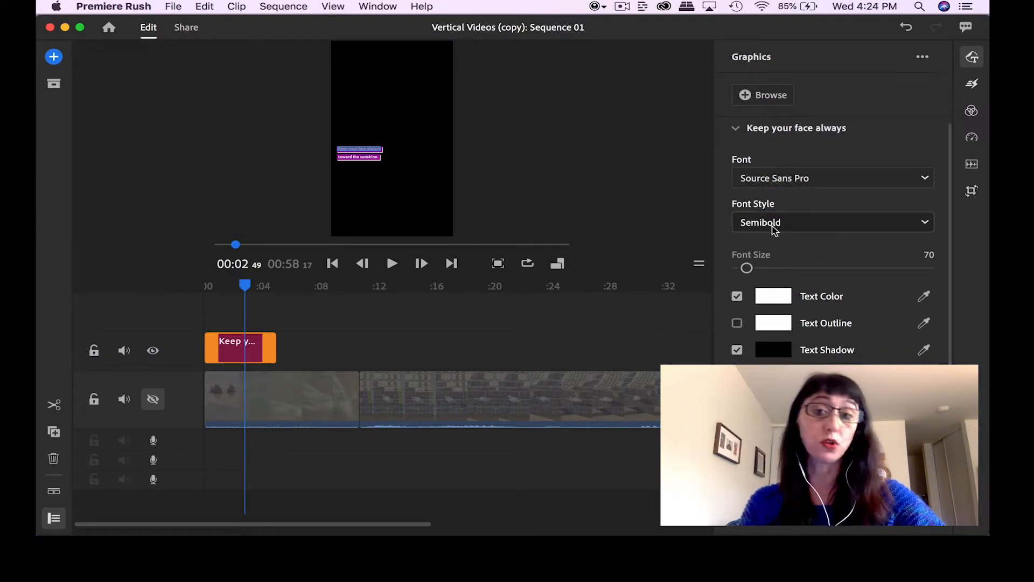
pyautogui.scroll(1, 951, 218)
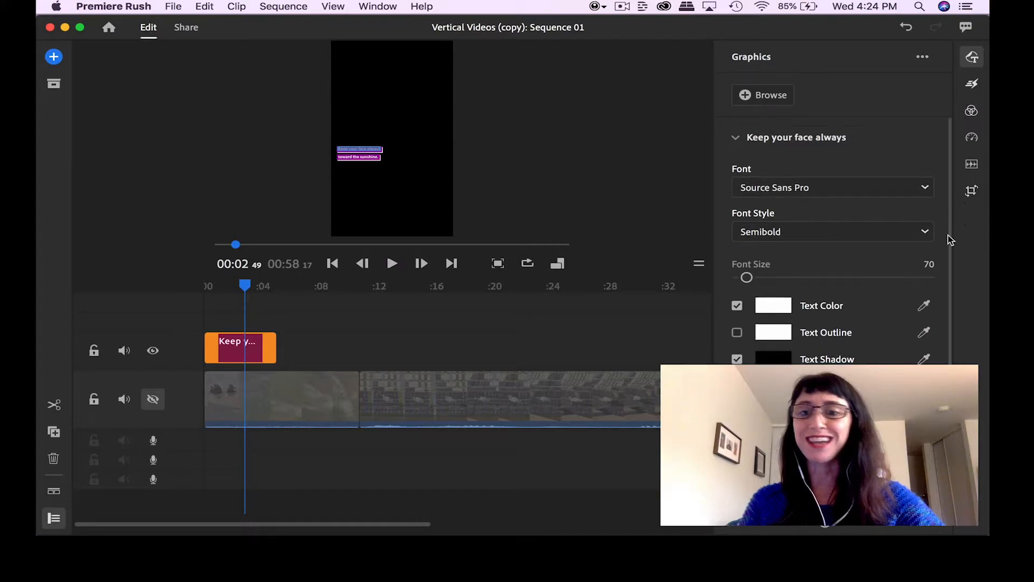
pyautogui.scroll(-1, 948, 248)
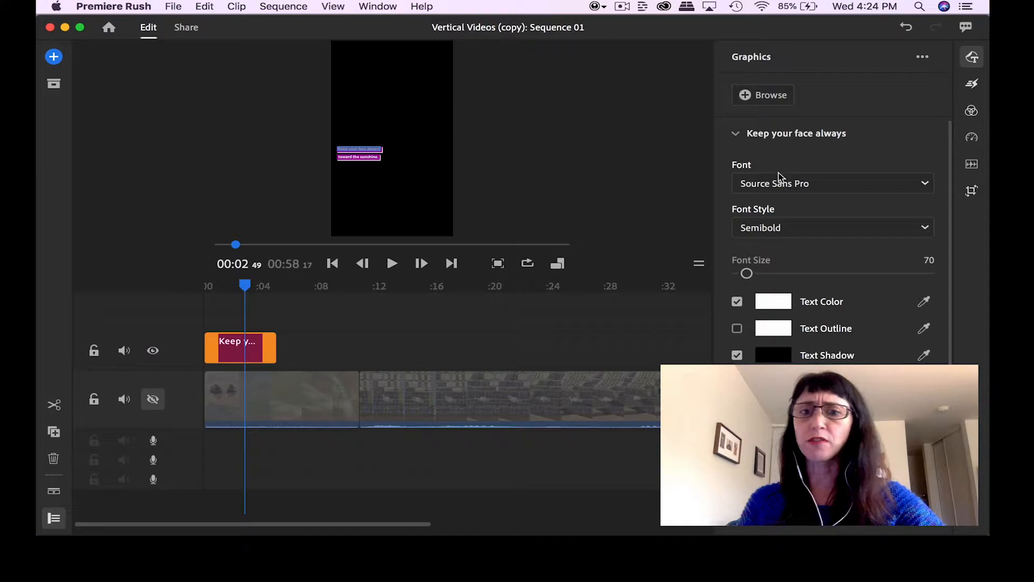
# Change the shape color of the title's bottom rectangle to dark blue
pyautogui.click(736, 137)
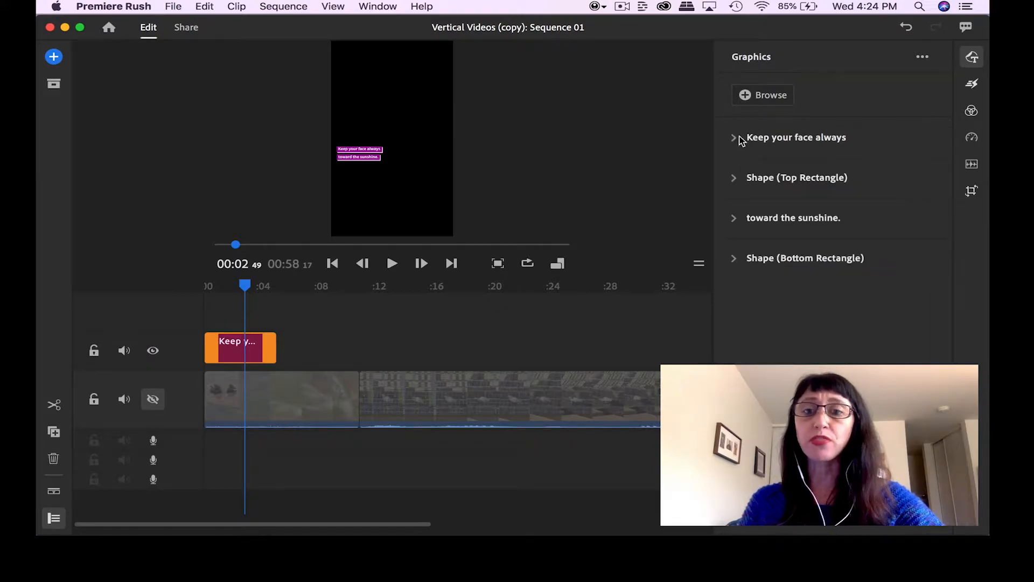
pyautogui.click(724, 261)
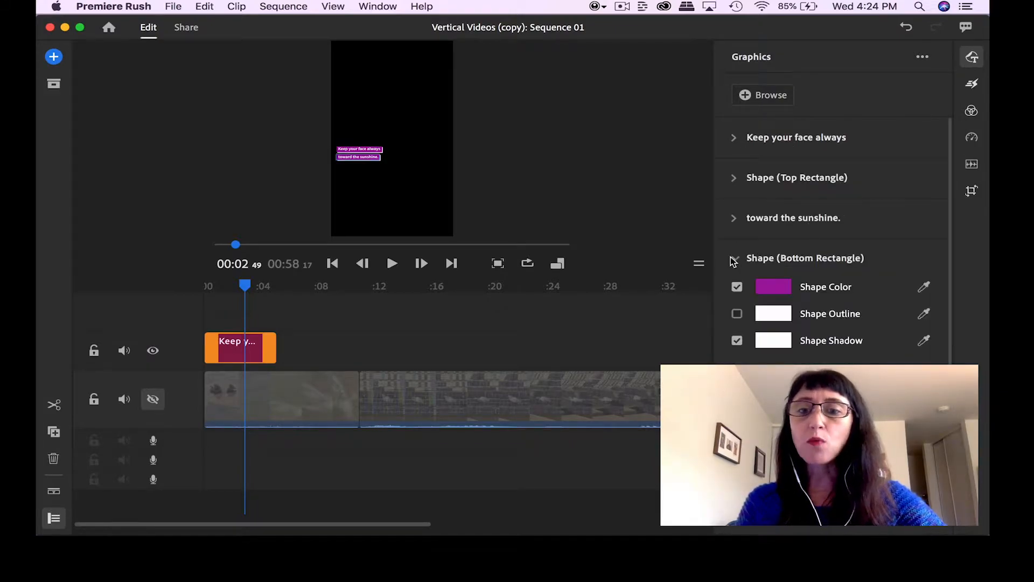
pyautogui.click(782, 294)
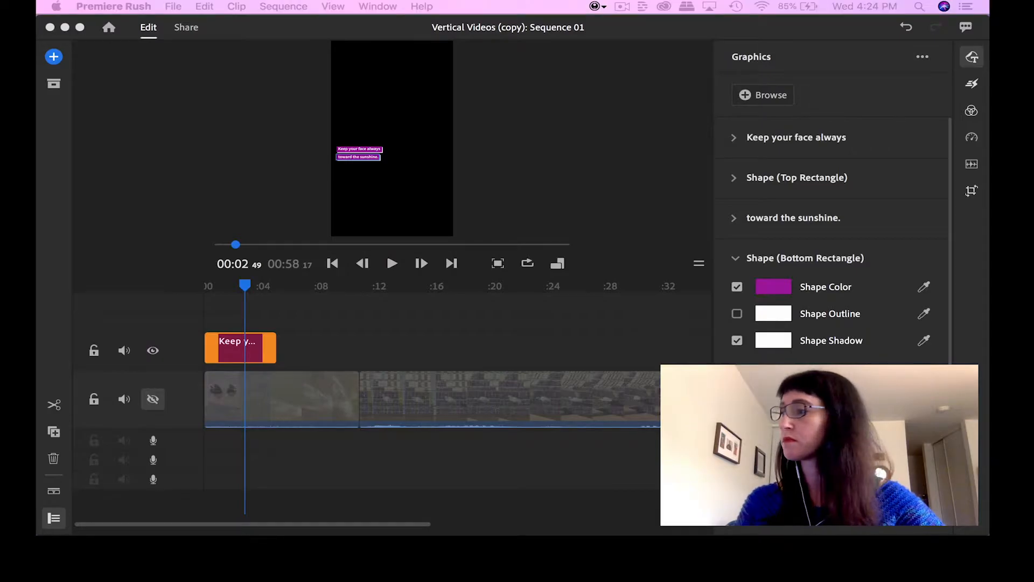
pyautogui.moveTo(721, 186); pyautogui.dragTo(770, 121)
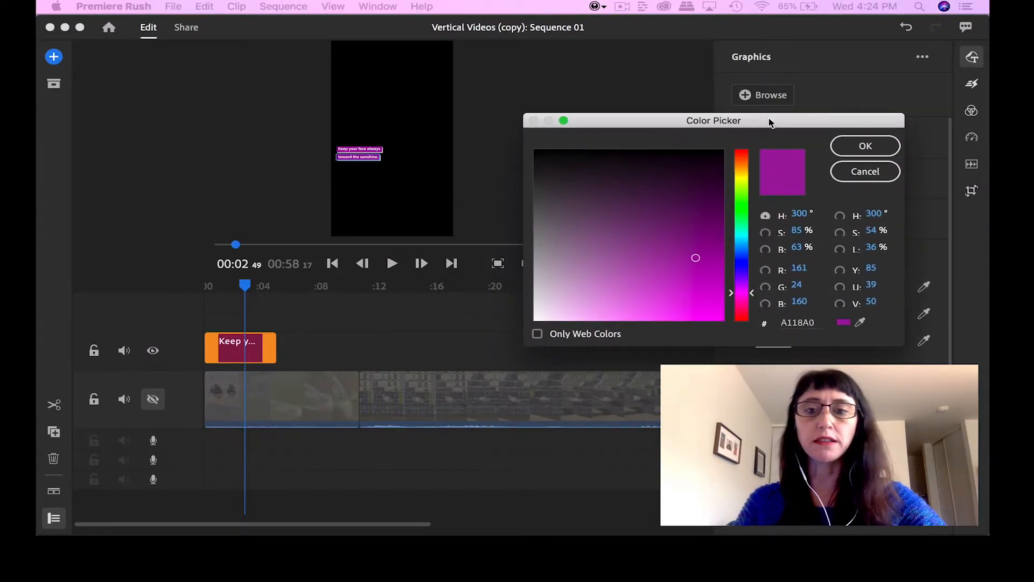
pyautogui.click(745, 267)
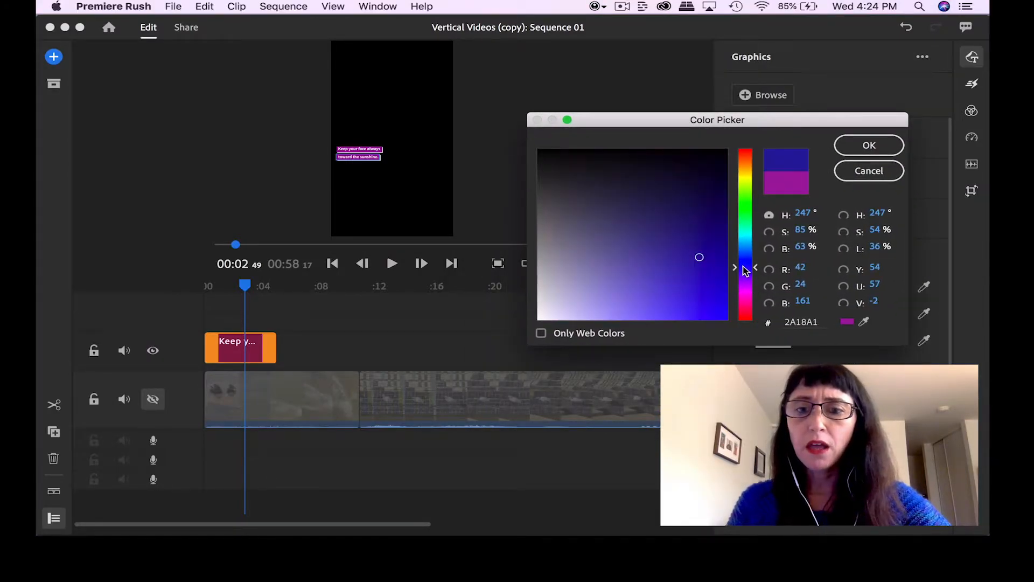
pyautogui.click(711, 255)
pyautogui.moveTo(711, 255); pyautogui.dragTo(716, 249)
pyautogui.click(852, 150)
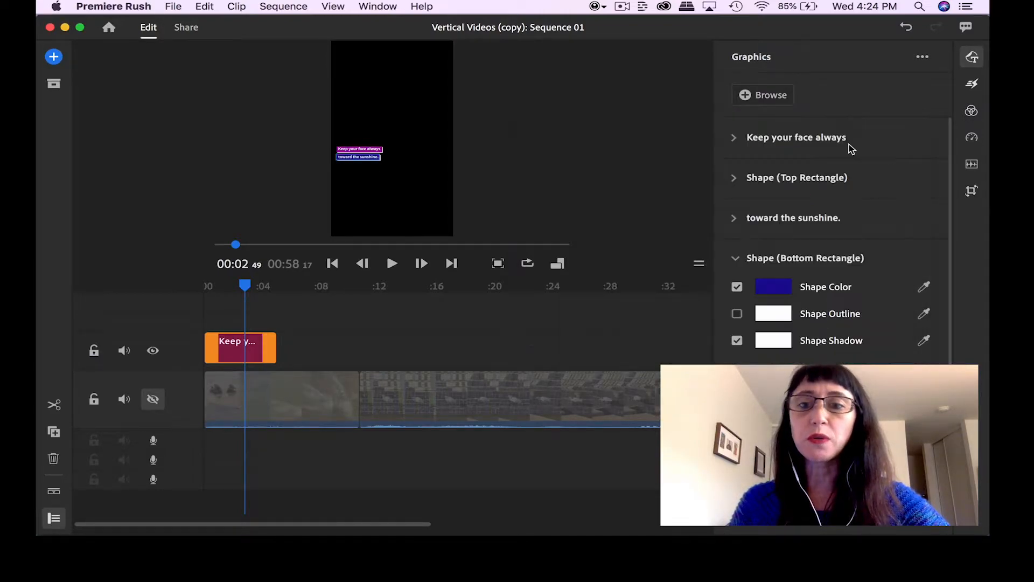
pyautogui.click(736, 259)
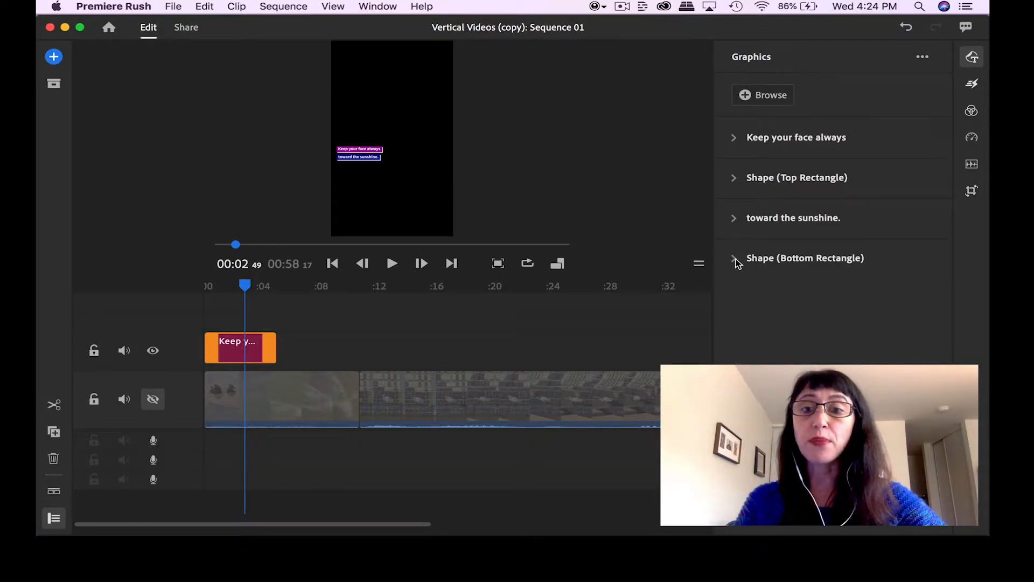
# Set the shape color of the title's top rectangle to dark blue, 0A0696
pyautogui.click(735, 179)
pyautogui.click(779, 202)
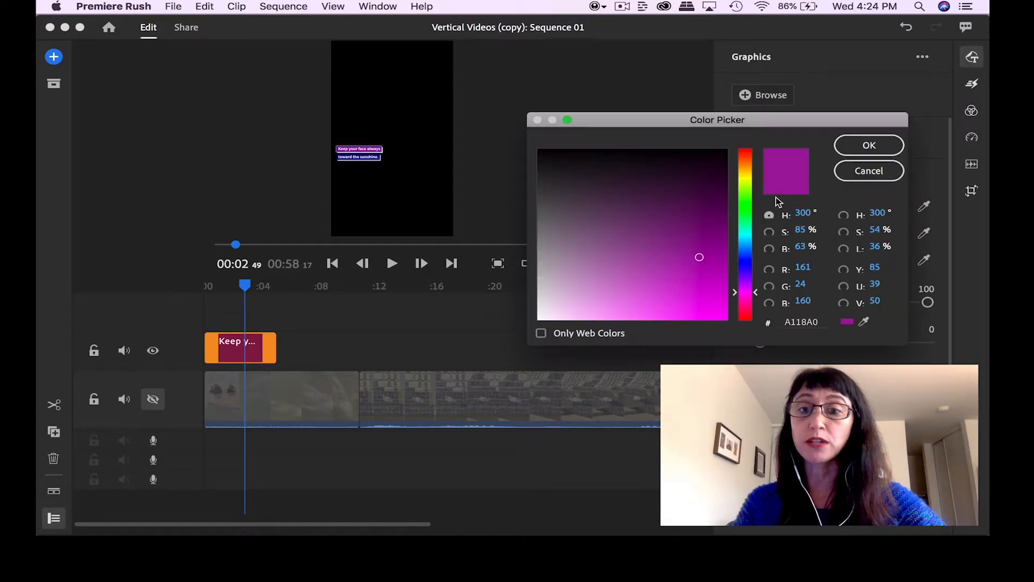
pyautogui.moveTo(753, 293)
pyautogui.mouseDown()
pyautogui.moveTo(753, 264)
pyautogui.moveTo(720, 247)
pyautogui.mouseUp()
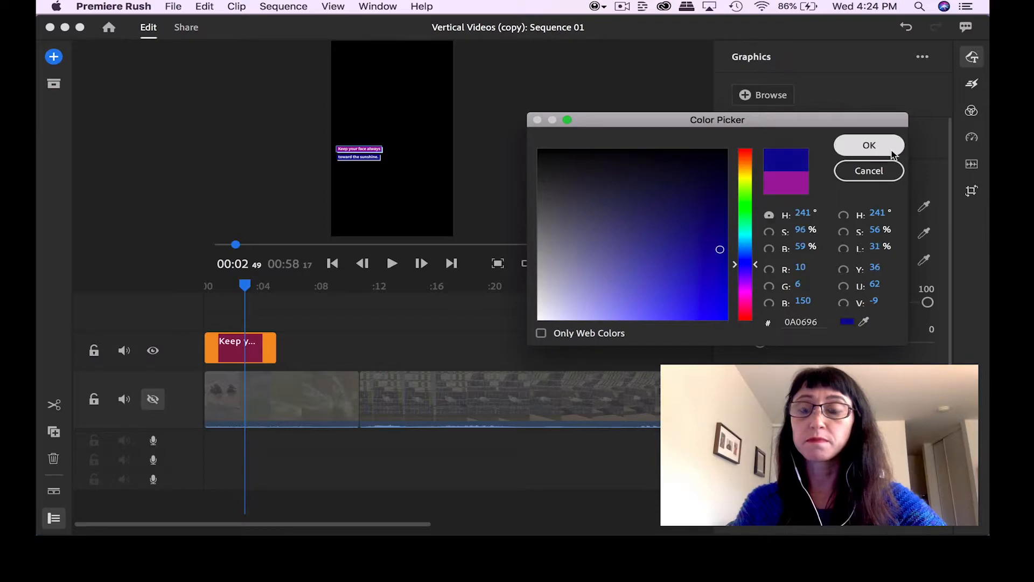
pyautogui.click(888, 146)
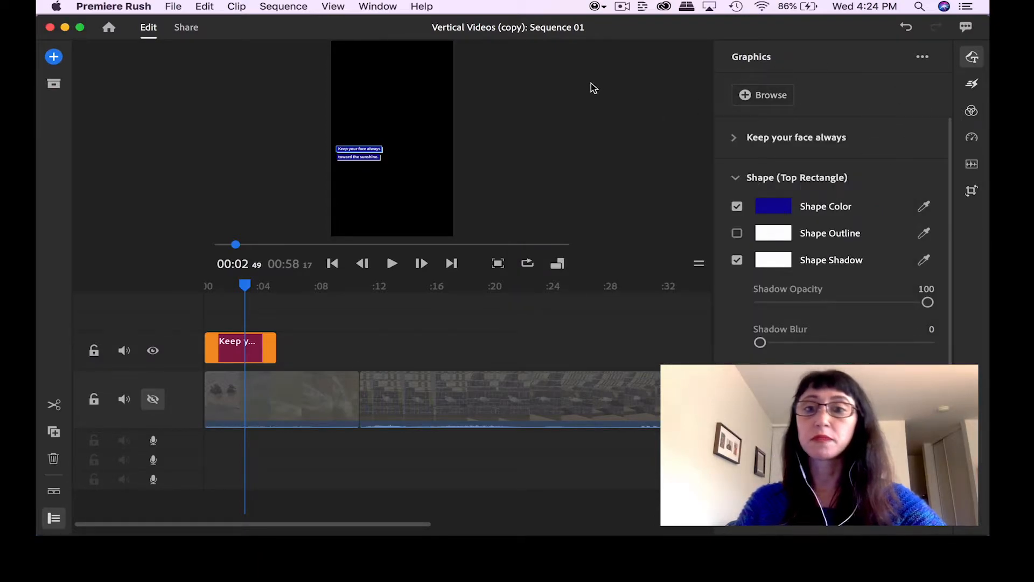
# Show the main video track again and scrub through the opening clip to preview the title over the footage
pyautogui.click(618, 79)
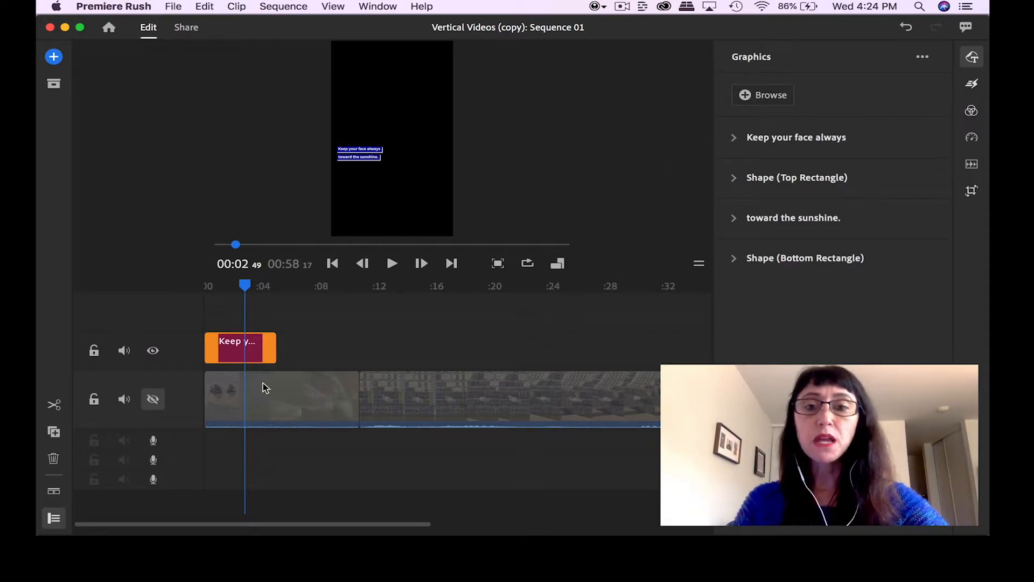
pyautogui.click(153, 399)
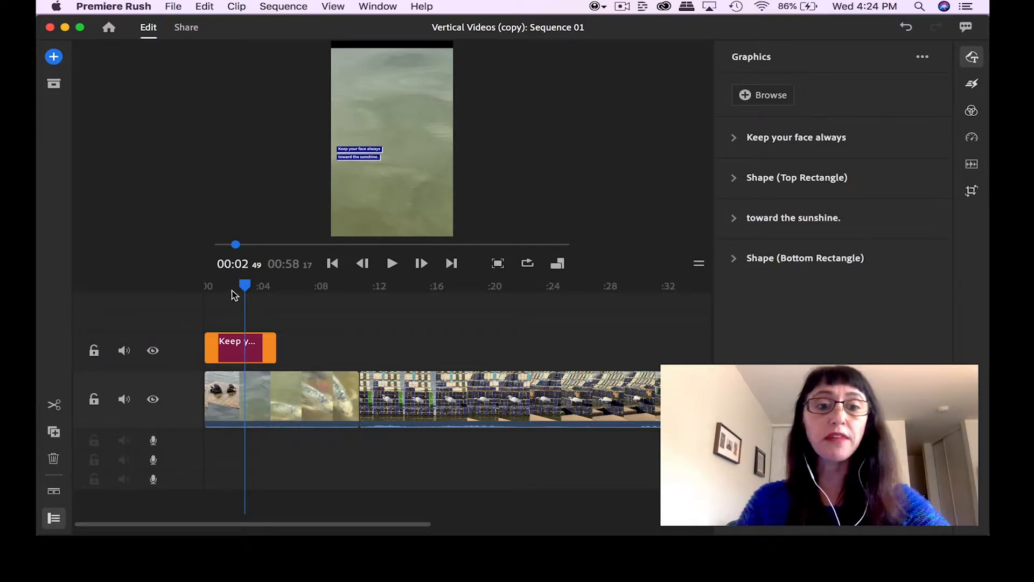
pyautogui.moveTo(245, 286); pyautogui.dragTo(316, 298)
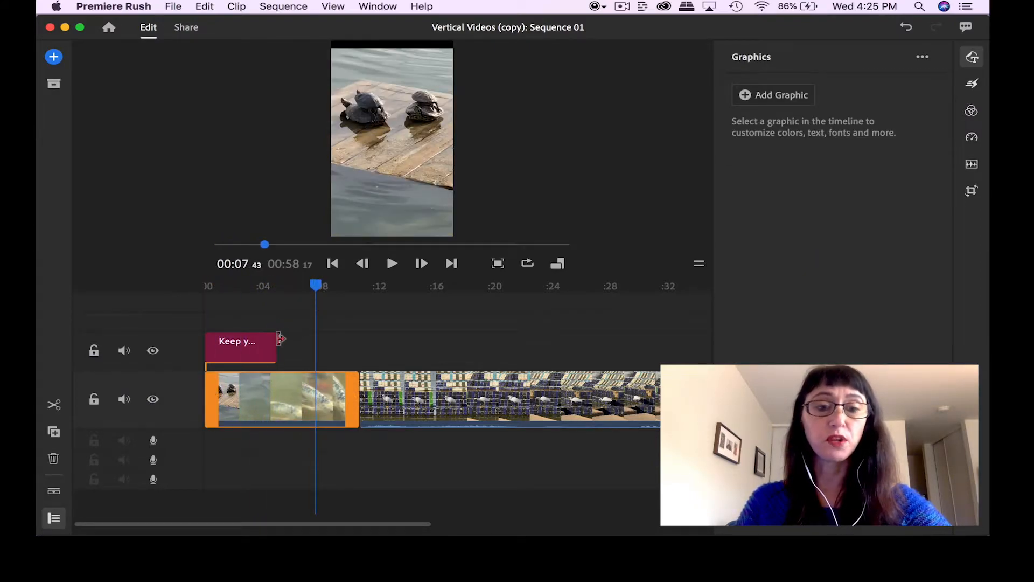
pyautogui.moveTo(317, 286); pyautogui.dragTo(231, 300)
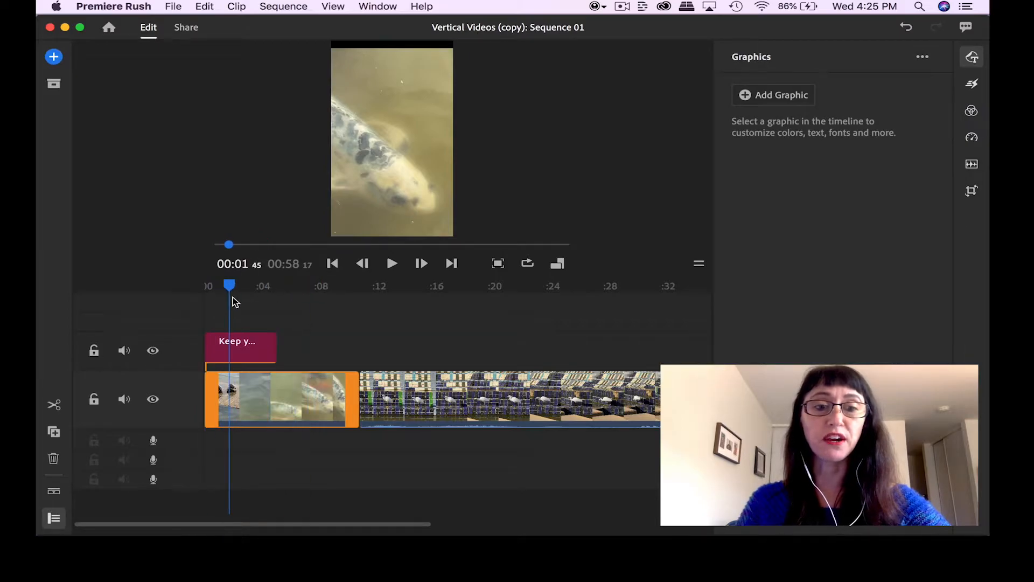
# Place the playhead at 00:15 32 over the white bird clip and start adding a graphic
pyautogui.click(430, 297)
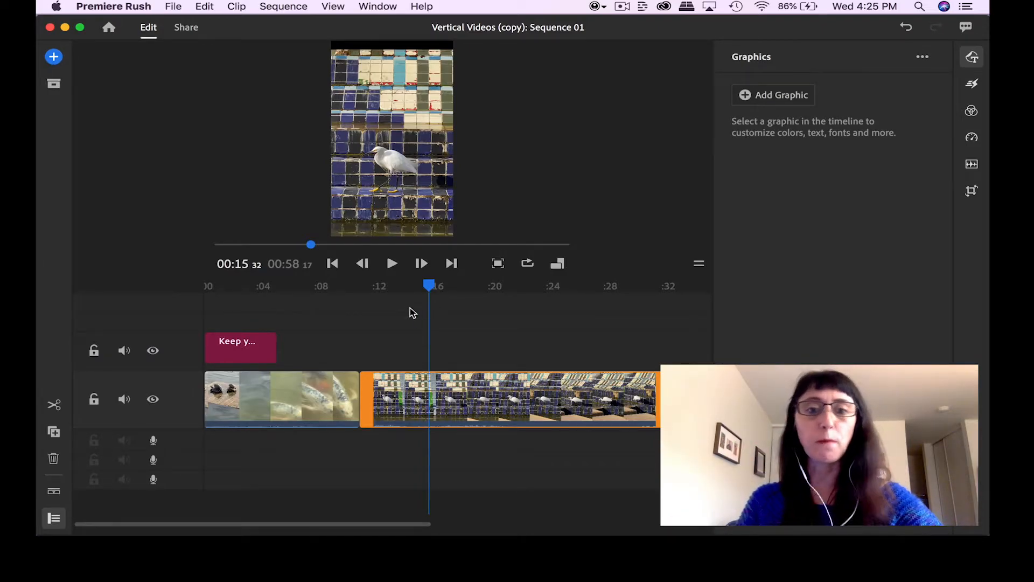
pyautogui.click(801, 96)
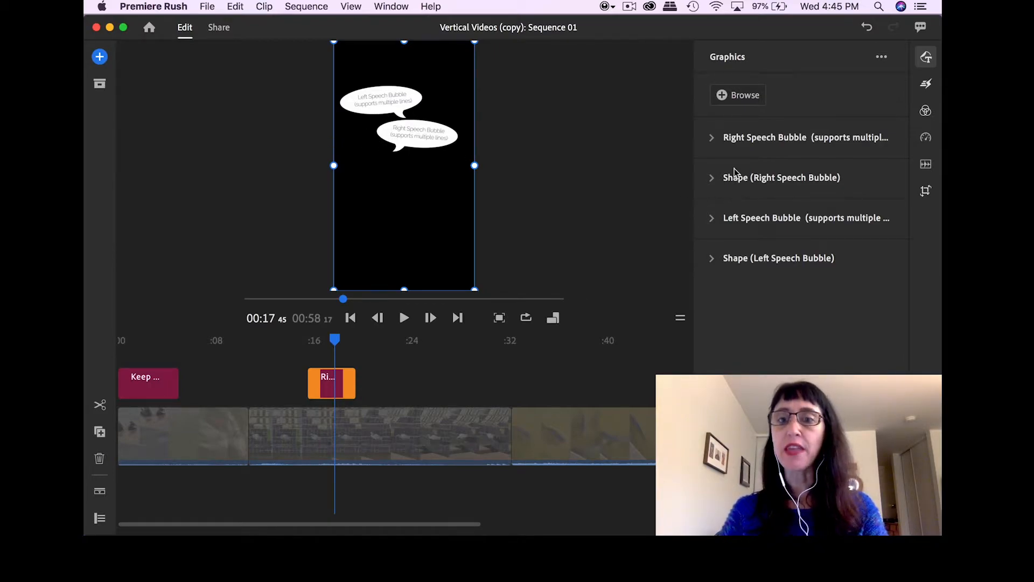
# Turn off the shape color of the right speech bubble in the speech bubble graphic
pyautogui.click(712, 259)
pyautogui.click(711, 260)
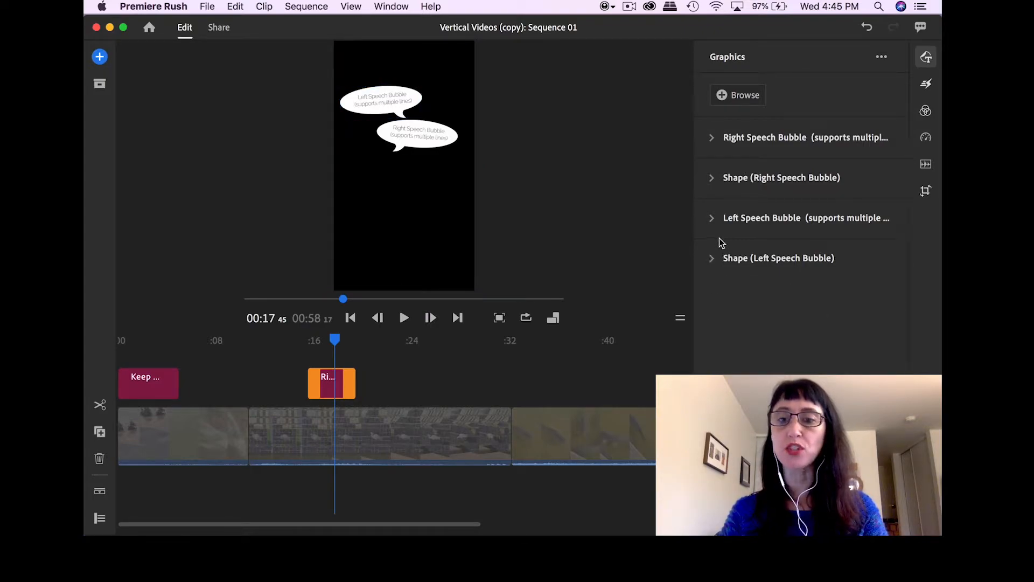
pyautogui.click(716, 179)
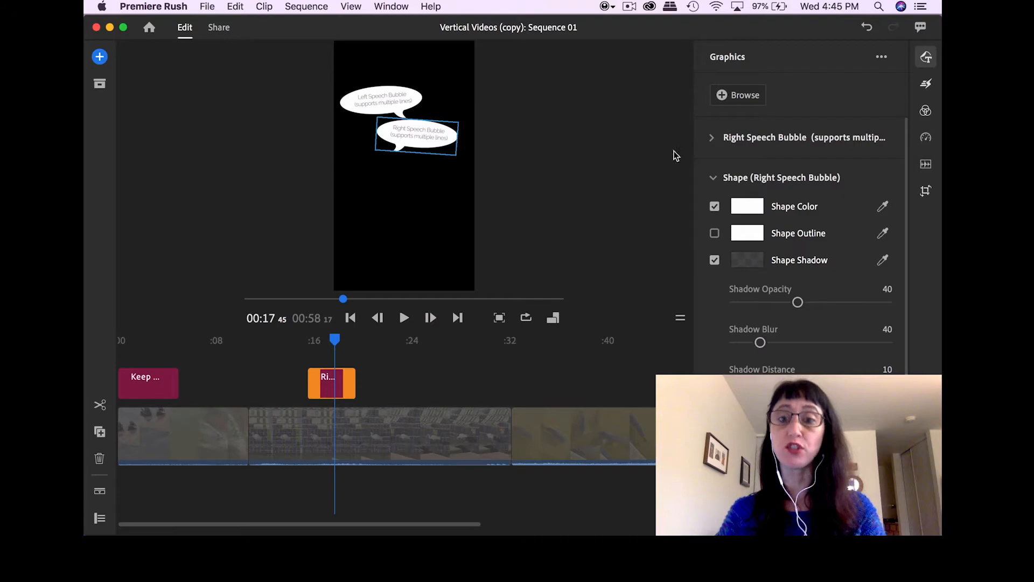
pyautogui.click(714, 206)
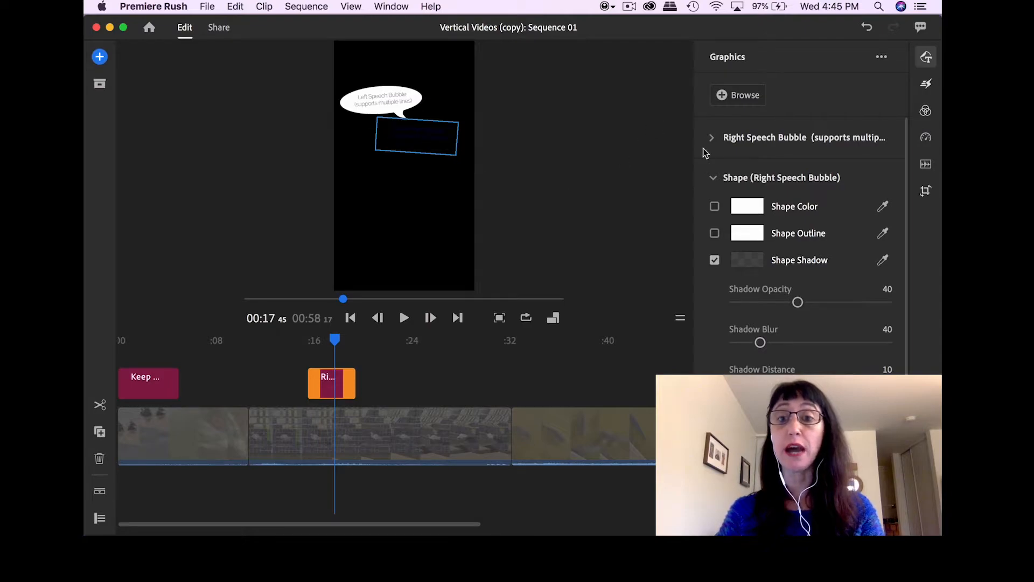
pyautogui.click(711, 179)
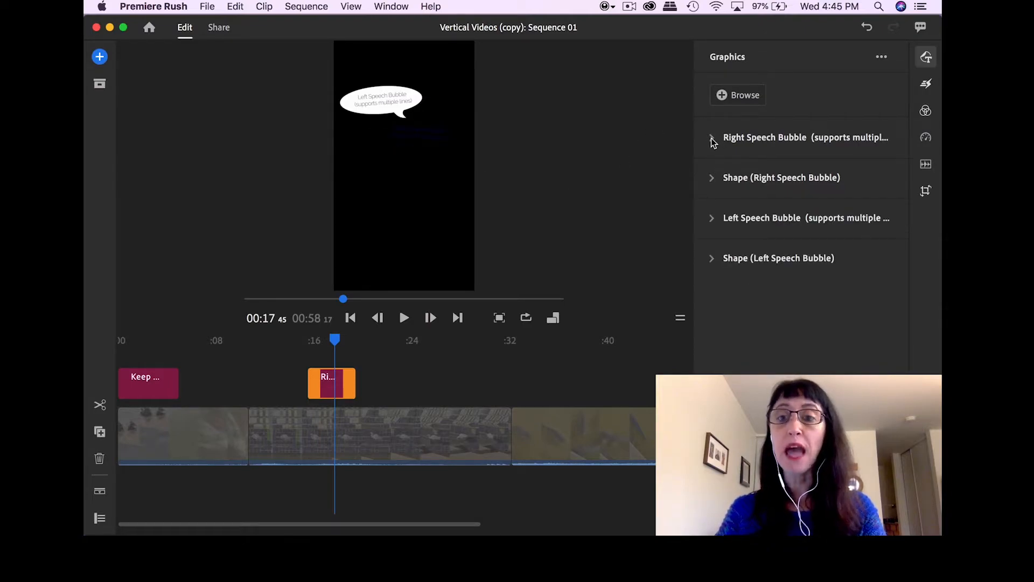
# Replace the left speech bubble's placeholder text with "I feel so suave"
pyautogui.click(713, 221)
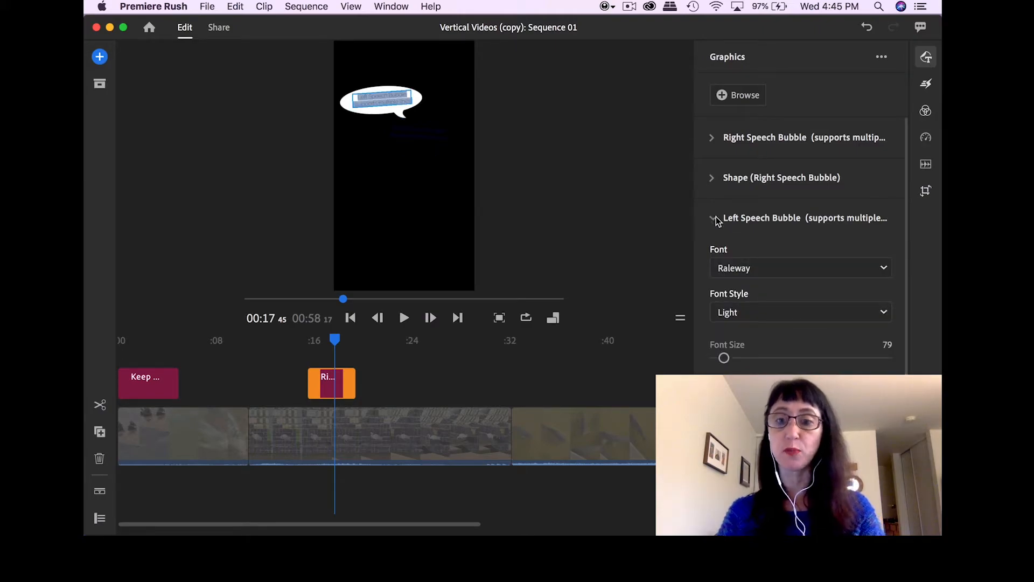
pyautogui.click(385, 99)
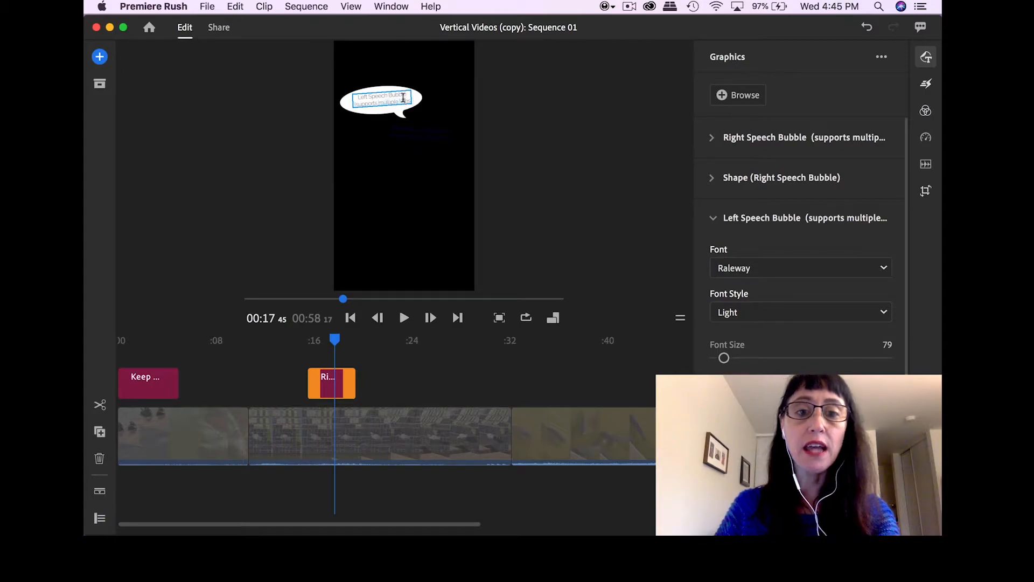
pyautogui.moveTo(409, 97); pyautogui.dragTo(348, 98)
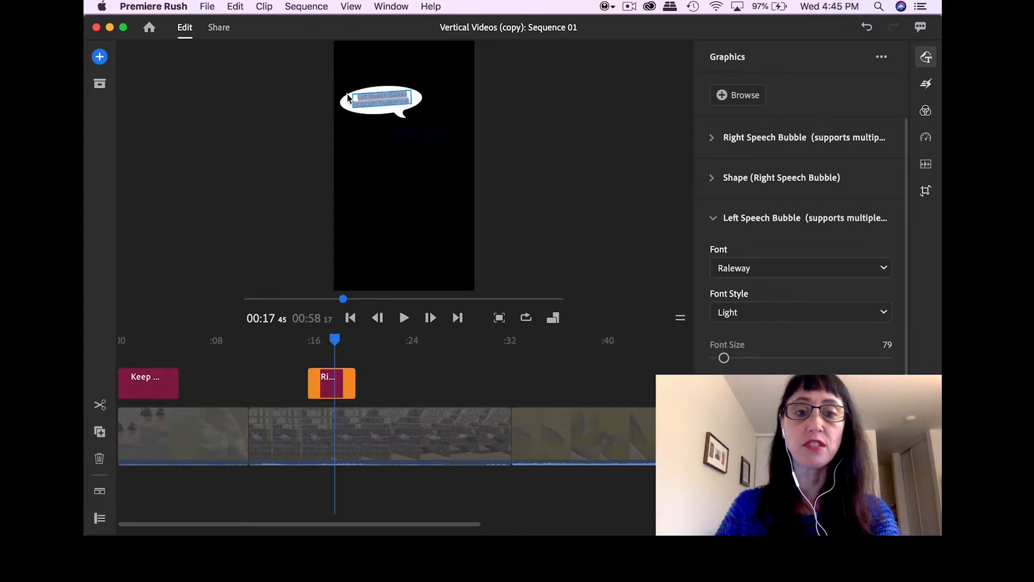
pyautogui.press('BackSpace')
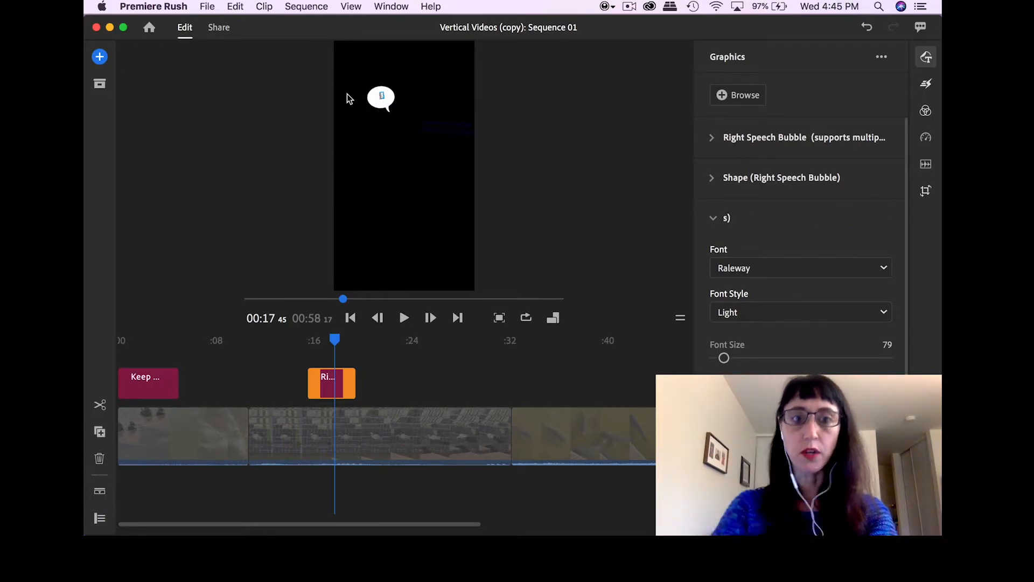
pyautogui.write('I')
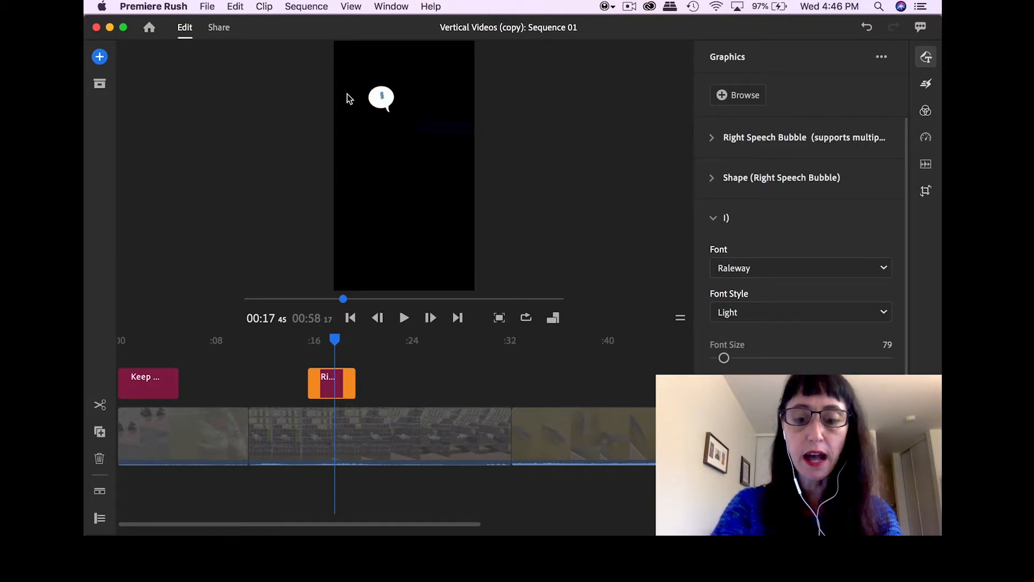
pyautogui.write(' feel so suave')
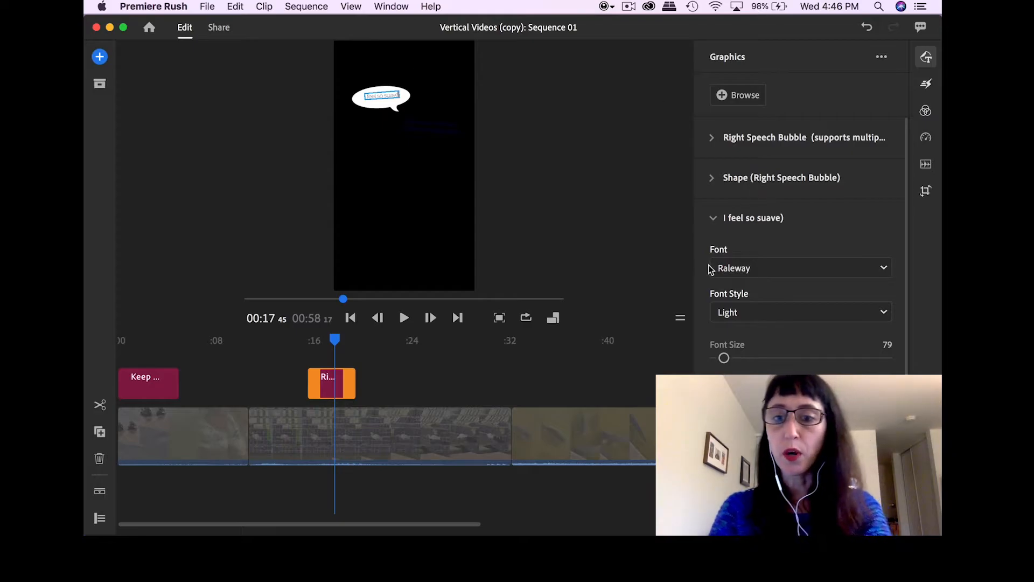
# Set the left speech bubble's text to Roboto Bold and increase its font size
pyautogui.click(843, 322)
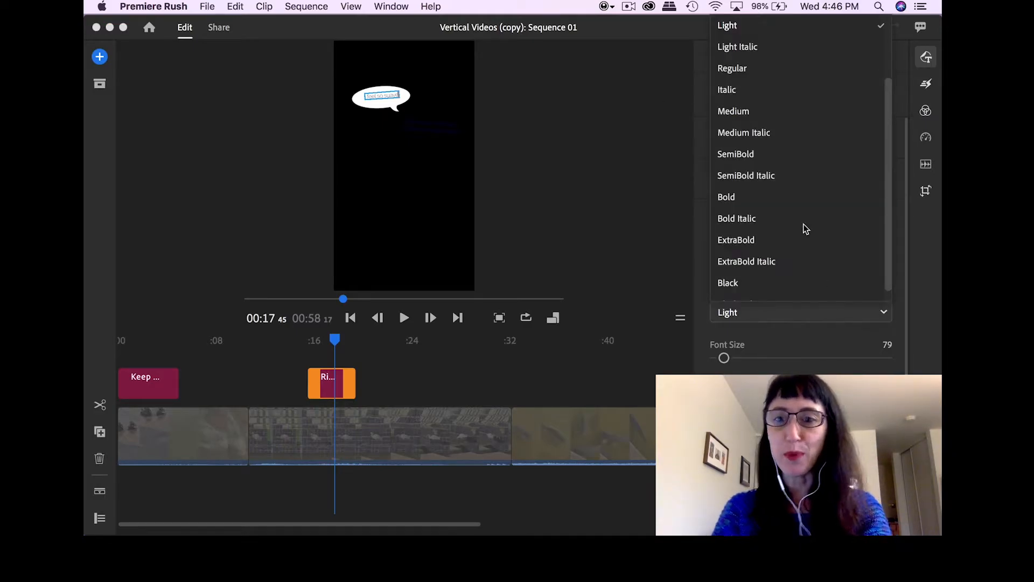
pyautogui.click(758, 240)
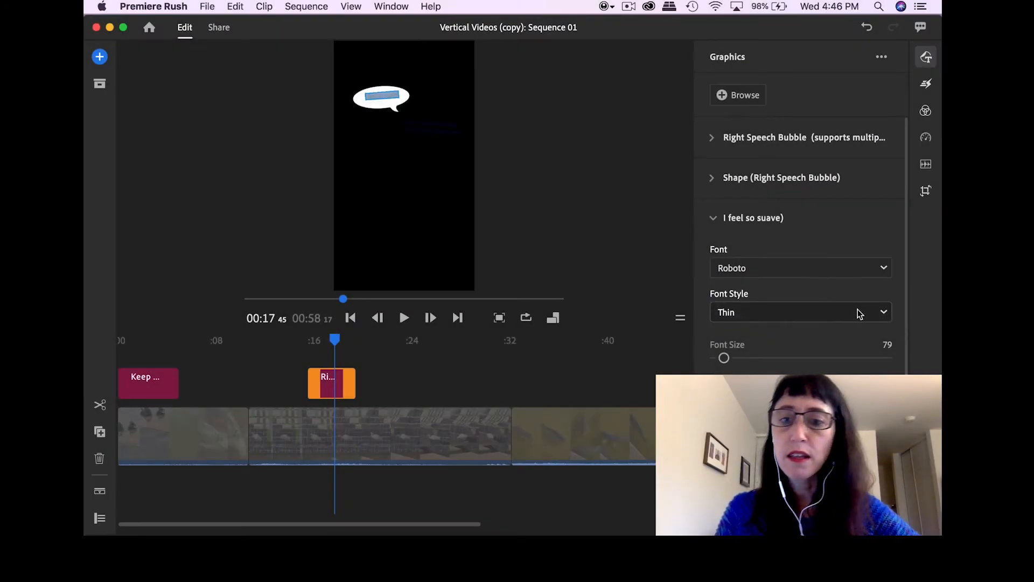
pyautogui.click(860, 315)
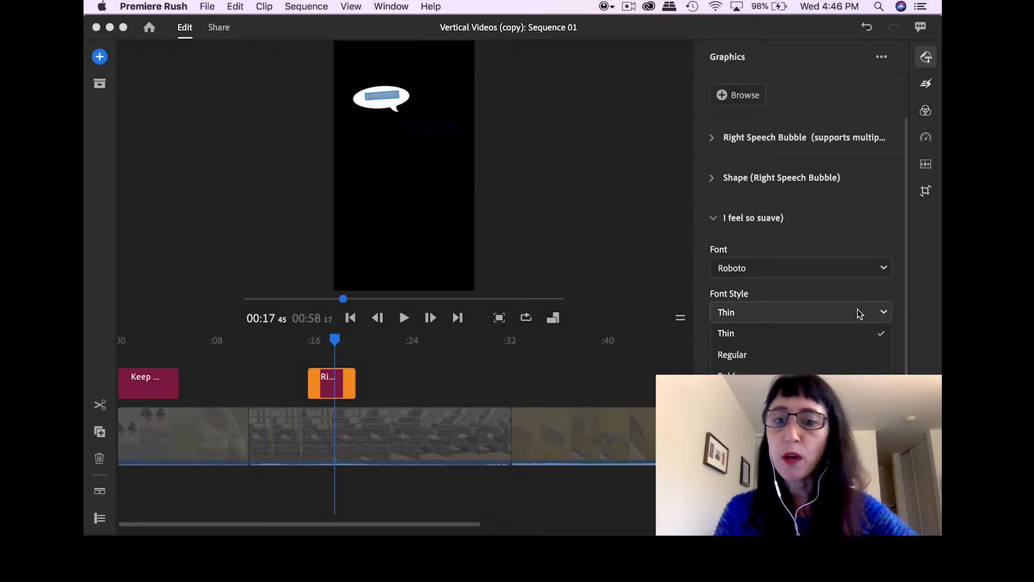
pyautogui.click(727, 377)
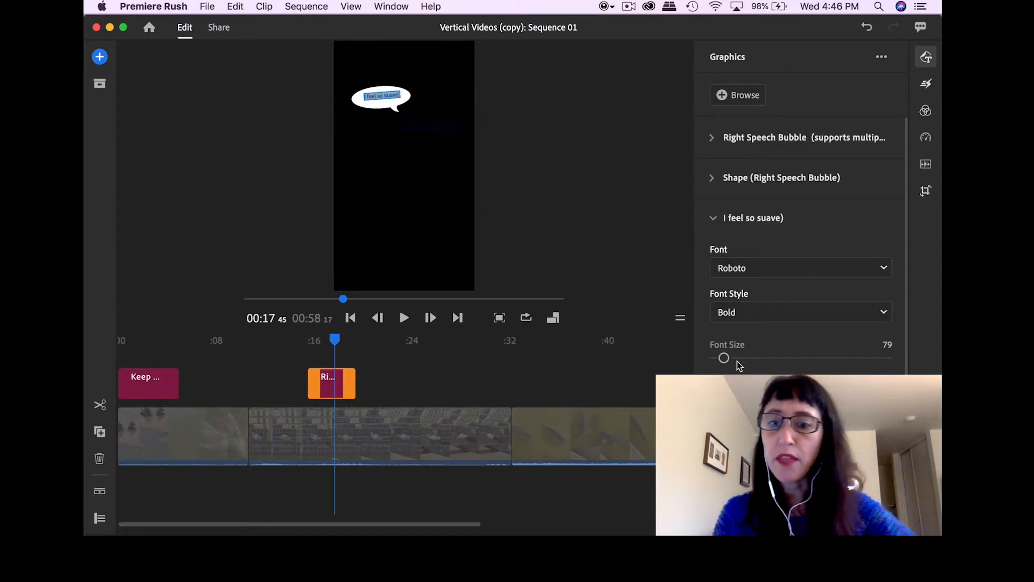
pyautogui.moveTo(725, 358); pyautogui.dragTo(730, 357)
# Move the speech bubble graphic lower in the video frame
pyautogui.click(518, 201)
pyautogui.click(392, 106)
pyautogui.moveTo(391, 114); pyautogui.dragTo(400, 175)
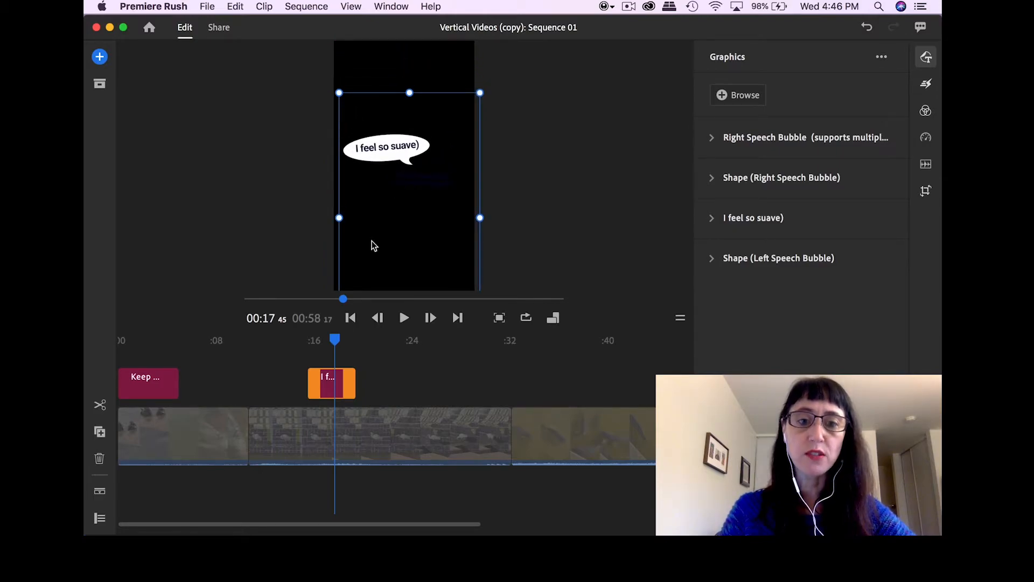
# Show the track controls and select the last turtle clip with the playhead at 00:54 41
pyautogui.click(99, 518)
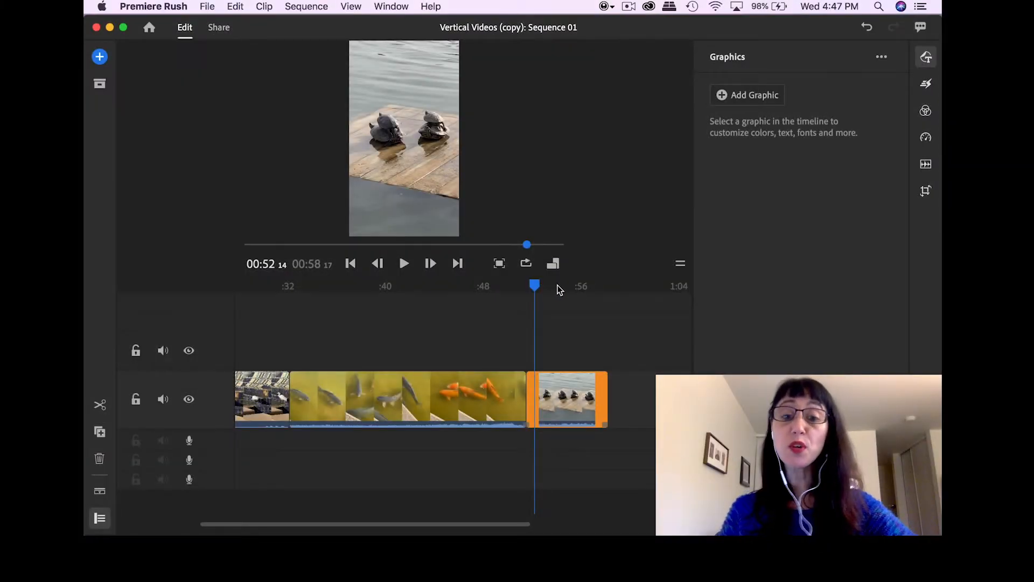
pyautogui.click(565, 395)
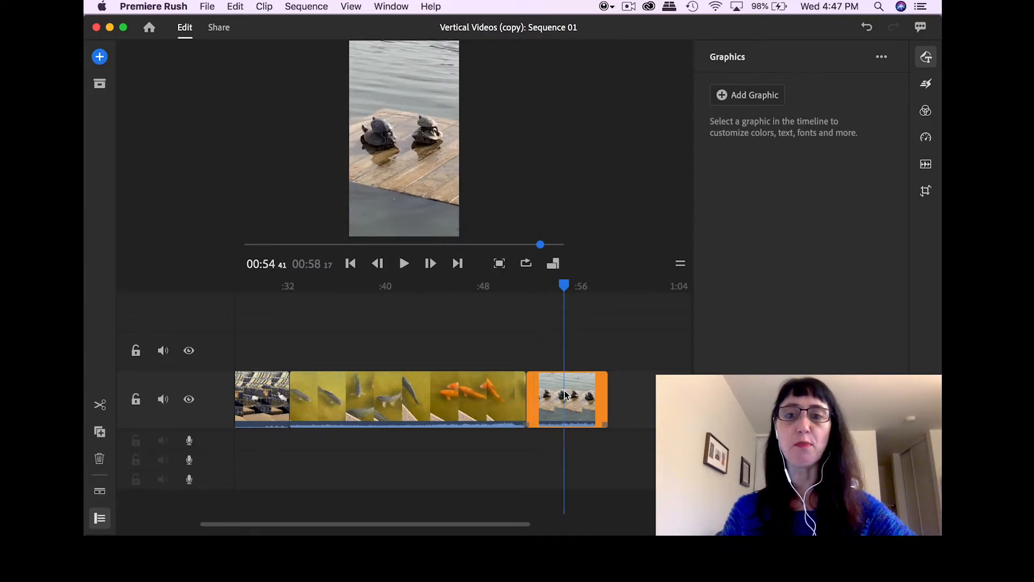
# Search the title templates for "dynamic call out" and add the Simple Clean Callout graphic at the playhead
pyautogui.click(753, 97)
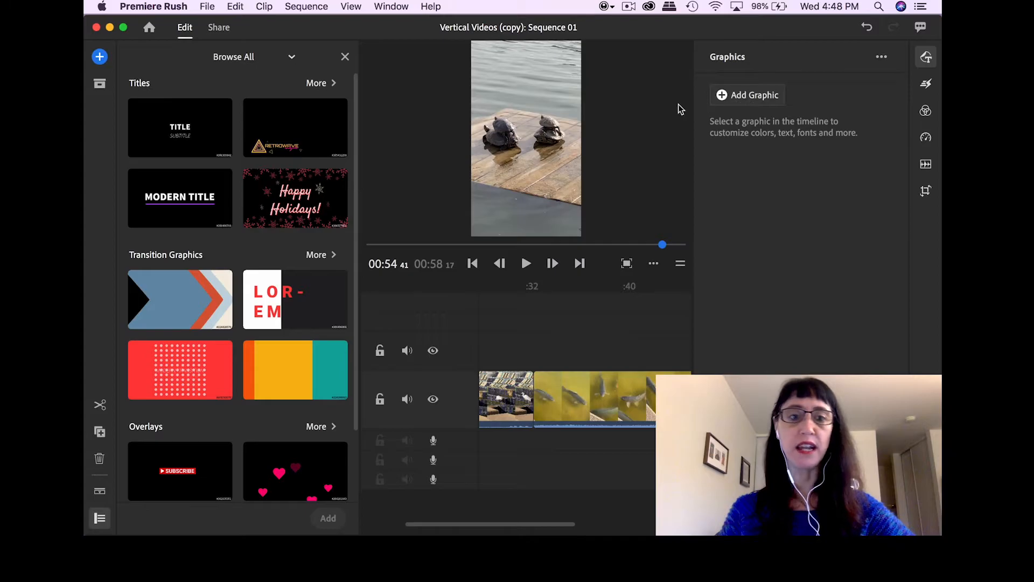
pyautogui.click(320, 86)
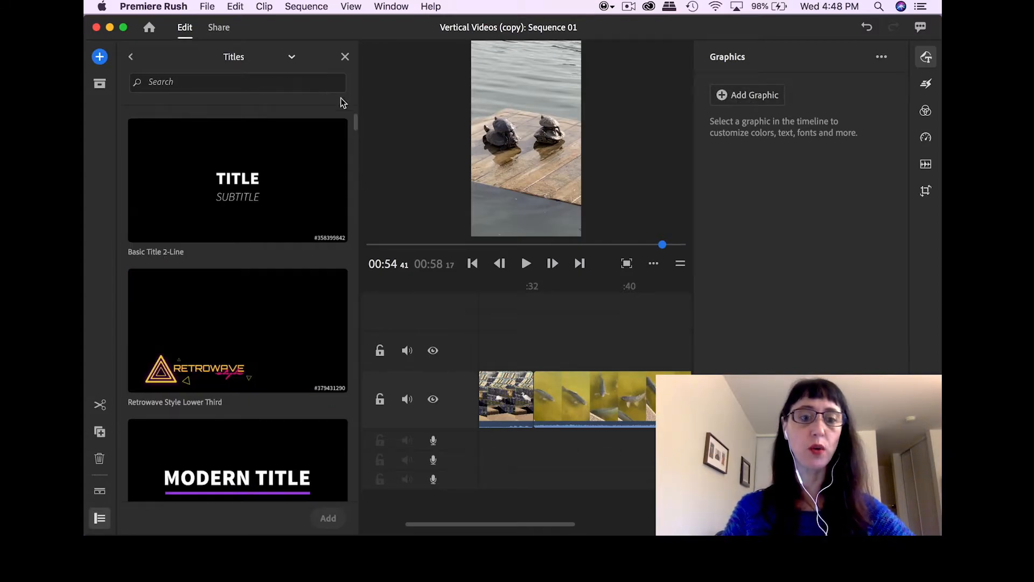
pyautogui.click(289, 86)
pyautogui.write('dynam')
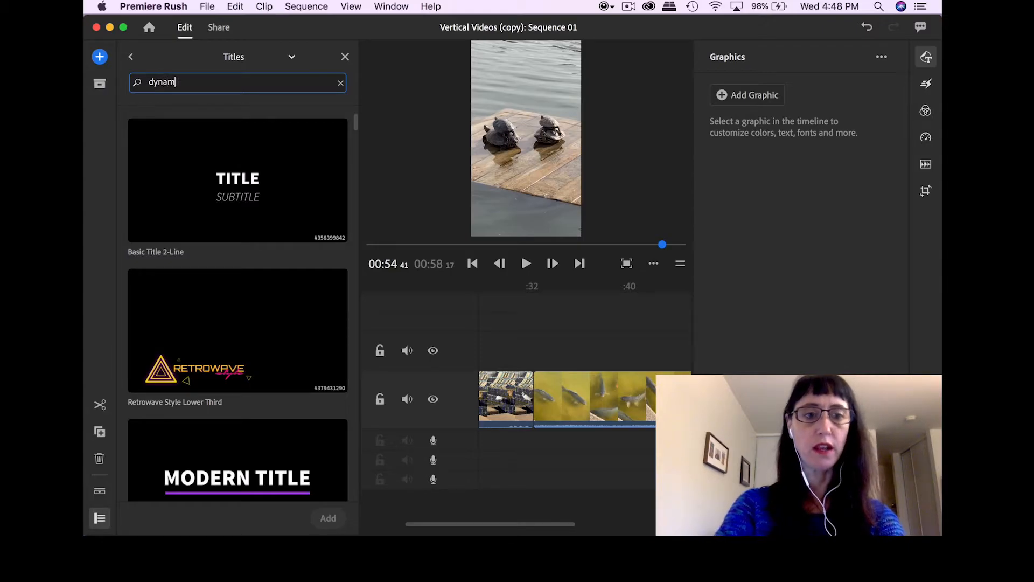
pyautogui.write('ic call out')
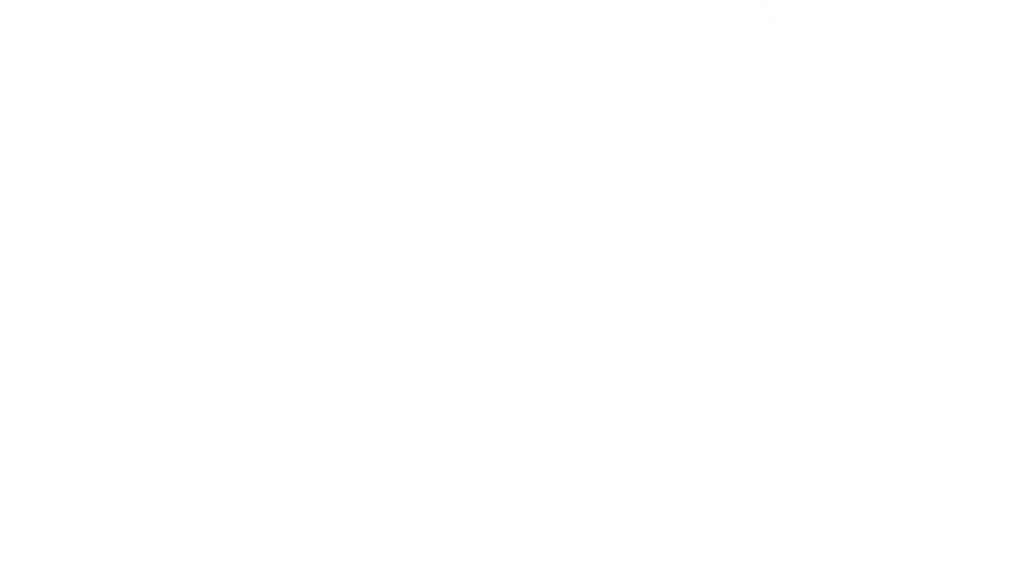
pyautogui.click(322, 318)
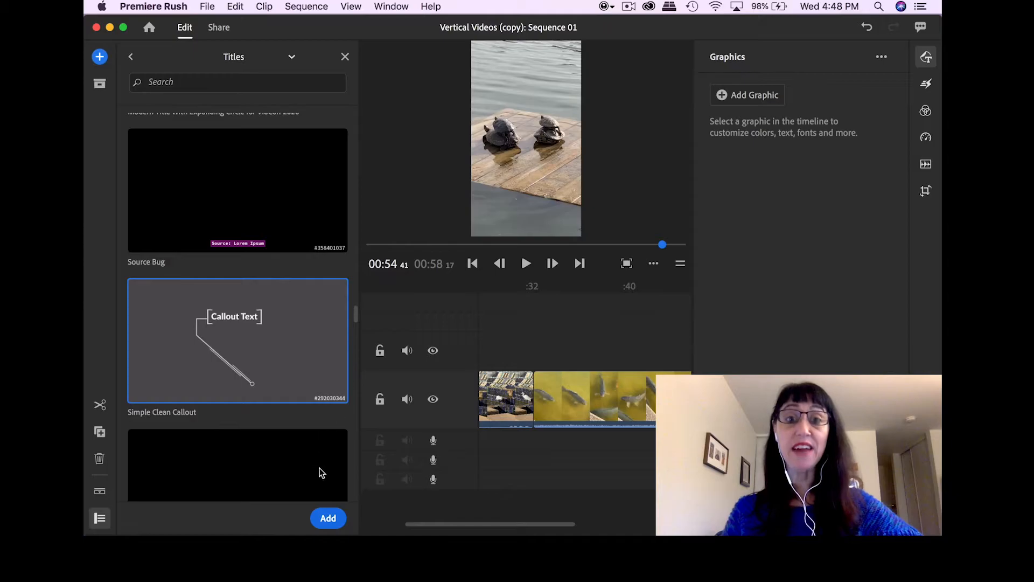
pyautogui.click(328, 519)
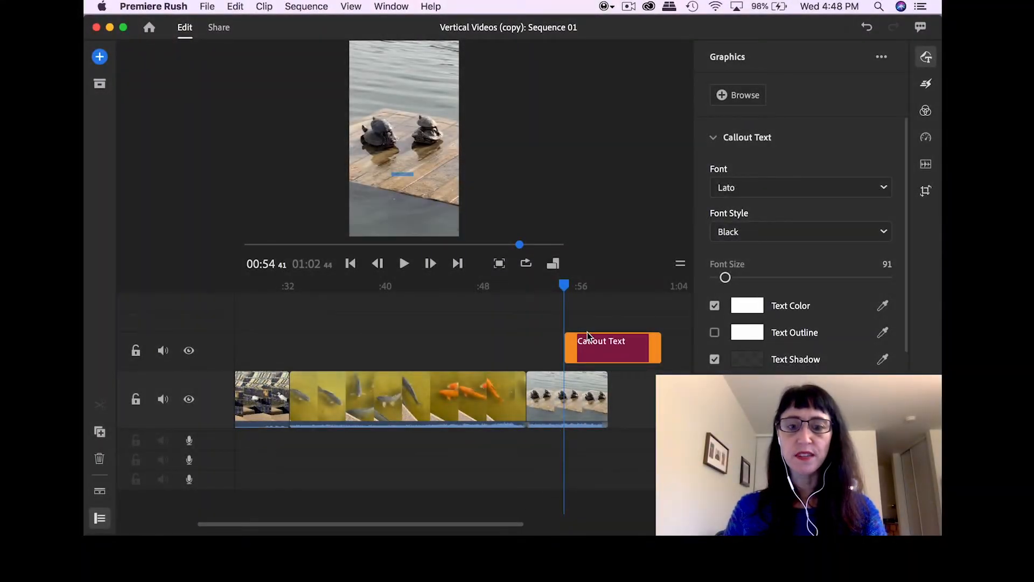
# Move the callout graphic back to around the start of the last turtle clip and place the playhead at 00:53 26
pyautogui.moveTo(587, 336); pyautogui.dragTo(550, 354)
pyautogui.click(557, 286)
pyautogui.moveTo(522, 294); pyautogui.dragTo(550, 298)
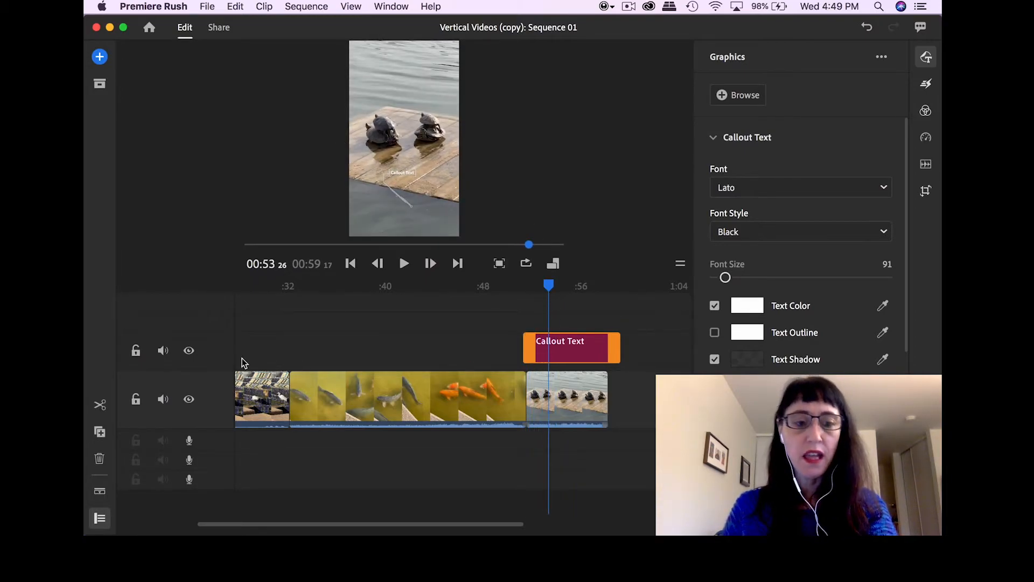
# Hide the main video track and move the callout graphic to the upper part of the video frame
pyautogui.click(190, 400)
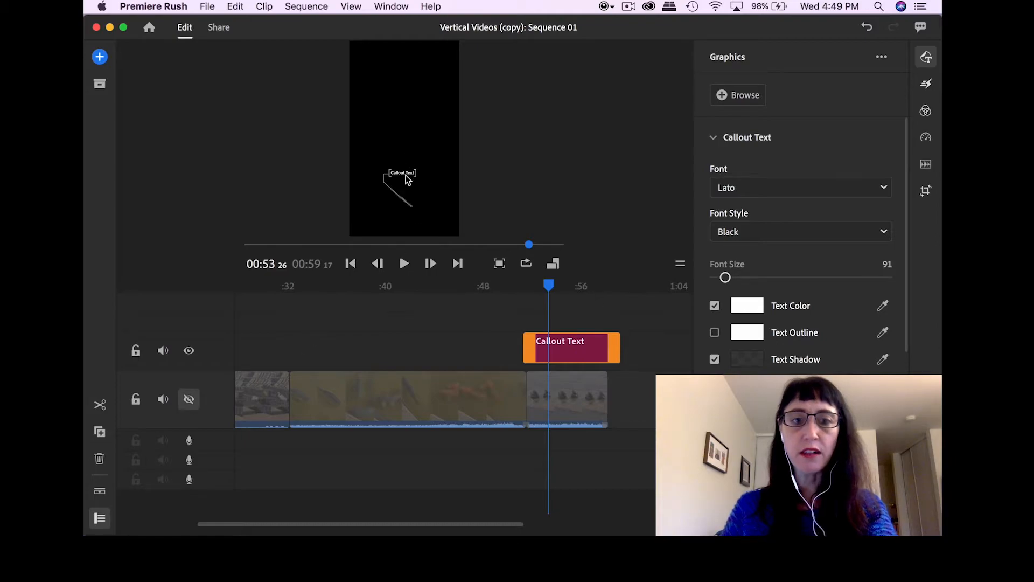
pyautogui.click(423, 195)
pyautogui.click(412, 172)
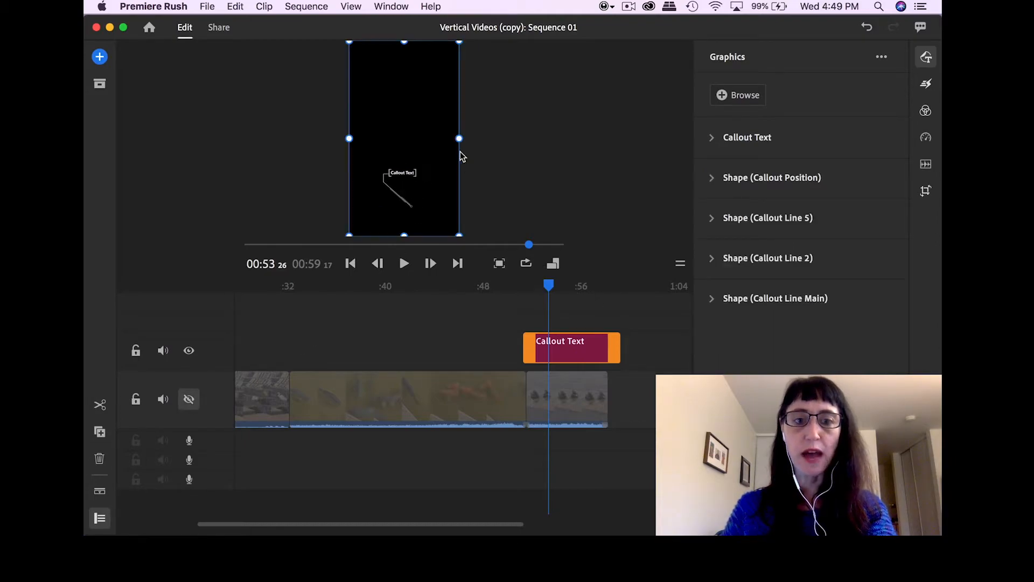
pyautogui.moveTo(436, 147); pyautogui.dragTo(435, 63)
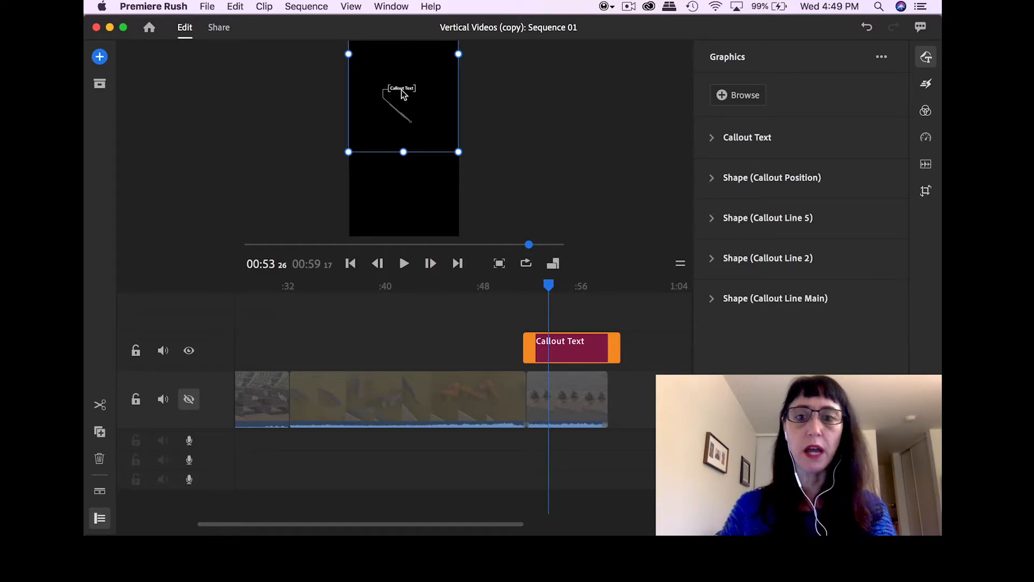
# Set the Callout Text font size to 215
pyautogui.click(709, 142)
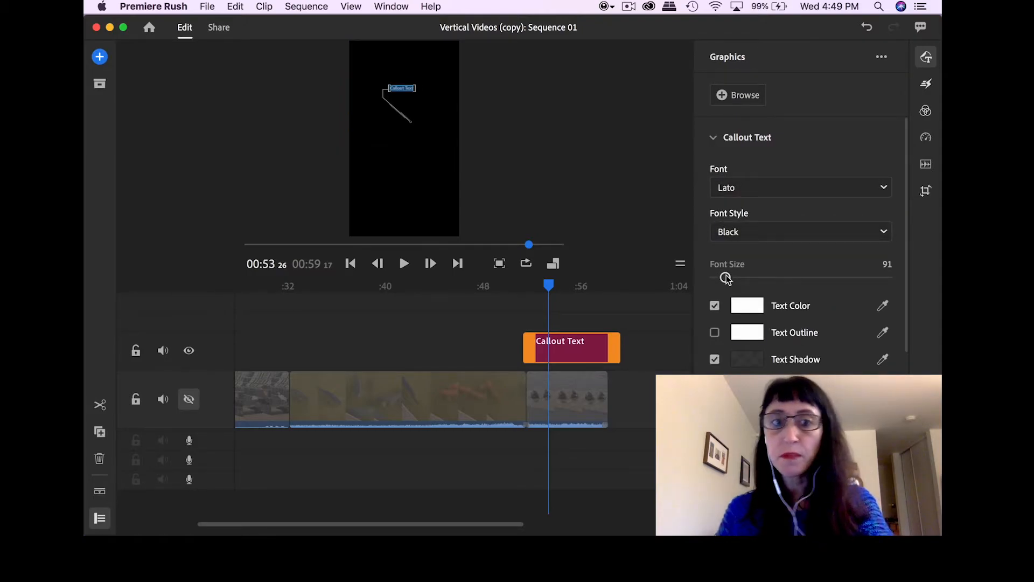
pyautogui.moveTo(725, 278); pyautogui.dragTo(739, 279)
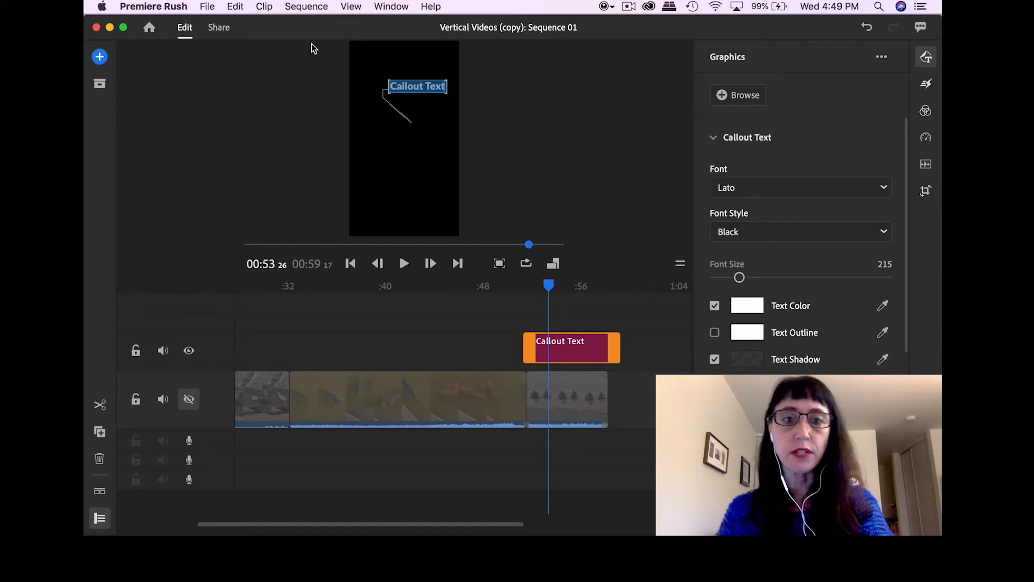
# Replace the callout text with "Life is better with friends" and show the main video track again
pyautogui.doubleClick(433, 87)
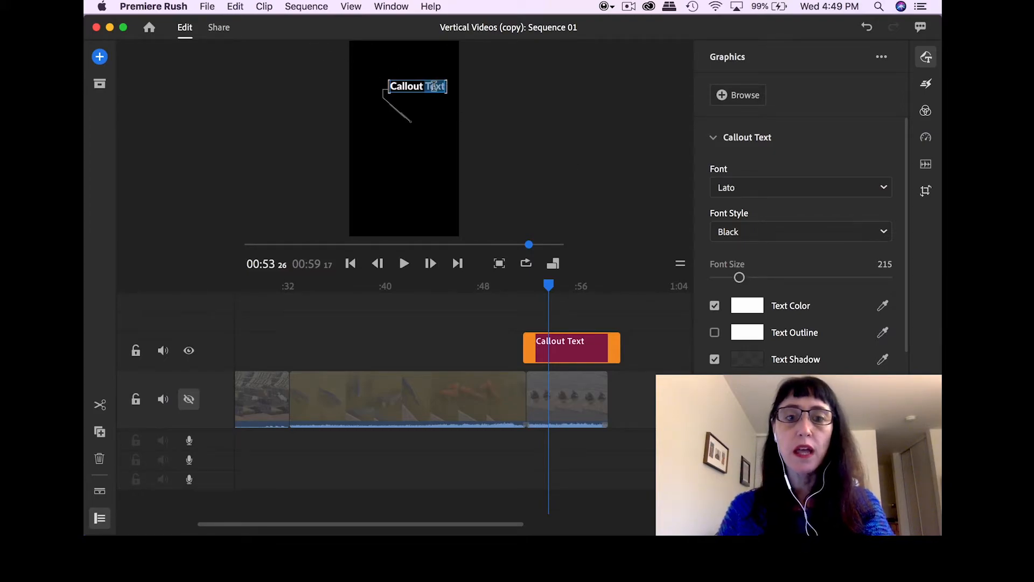
pyautogui.click(443, 86)
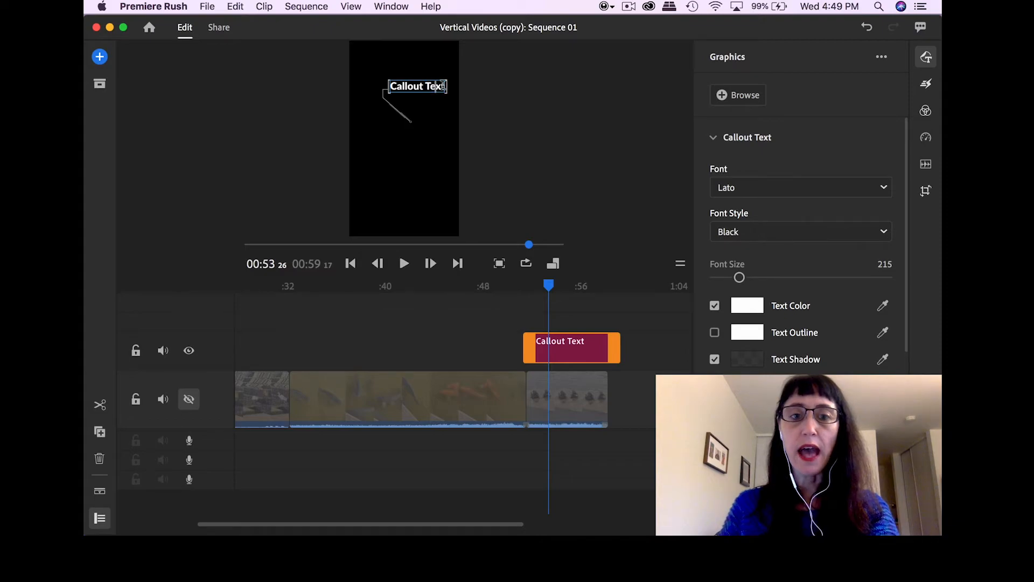
pyautogui.moveTo(440, 86); pyautogui.dragTo(381, 93)
pyautogui.write('Life t')
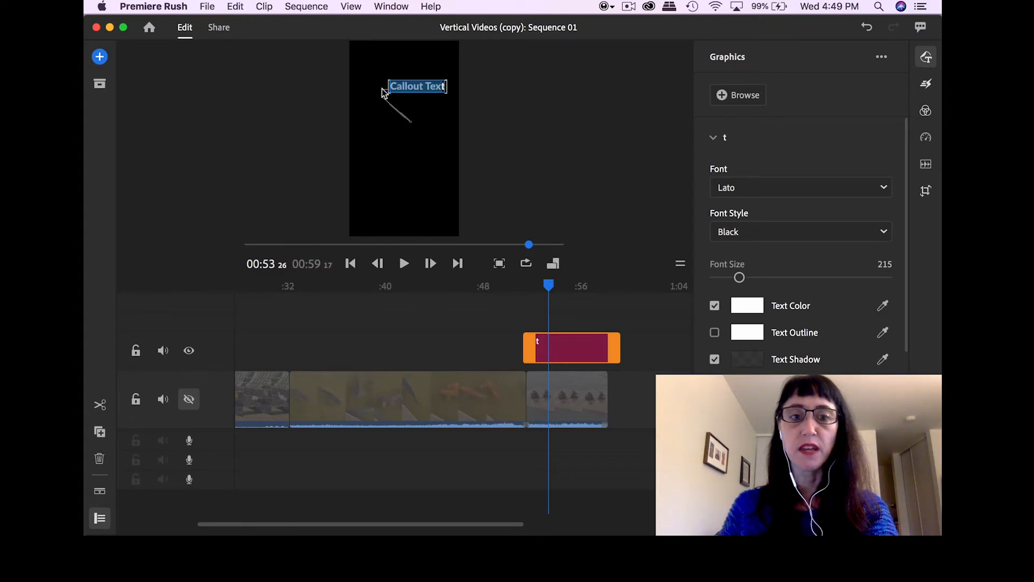
pyautogui.write(' is better with friends')
pyautogui.click(189, 399)
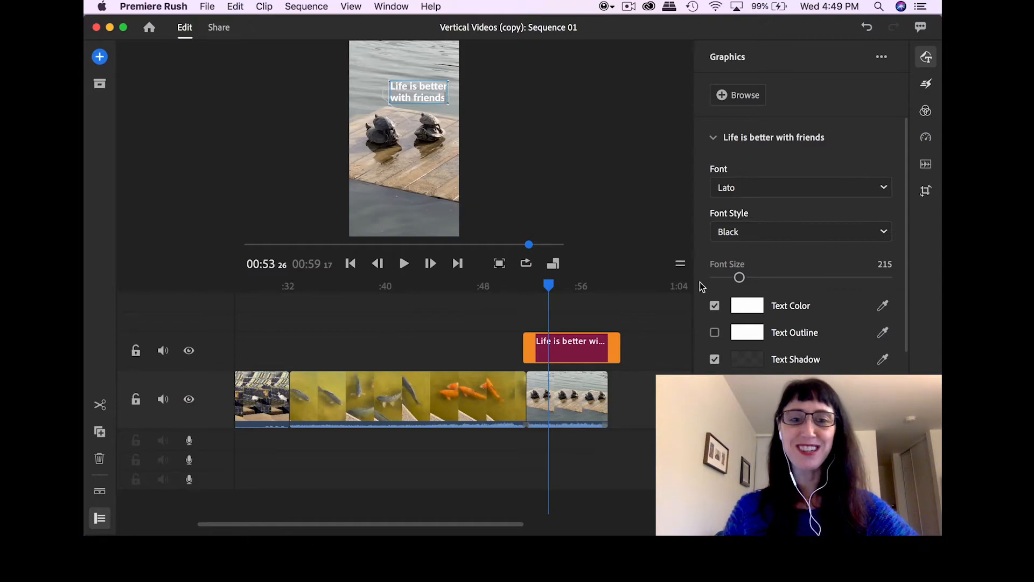
# Trim the end of the callout graphic to match the end of the last turtle clip
pyautogui.moveTo(552, 288)
pyautogui.mouseDown()
pyautogui.moveTo(518, 283)
pyautogui.moveTo(547, 295)
pyautogui.moveTo(595, 284)
pyautogui.moveTo(552, 289)
pyautogui.mouseUp()
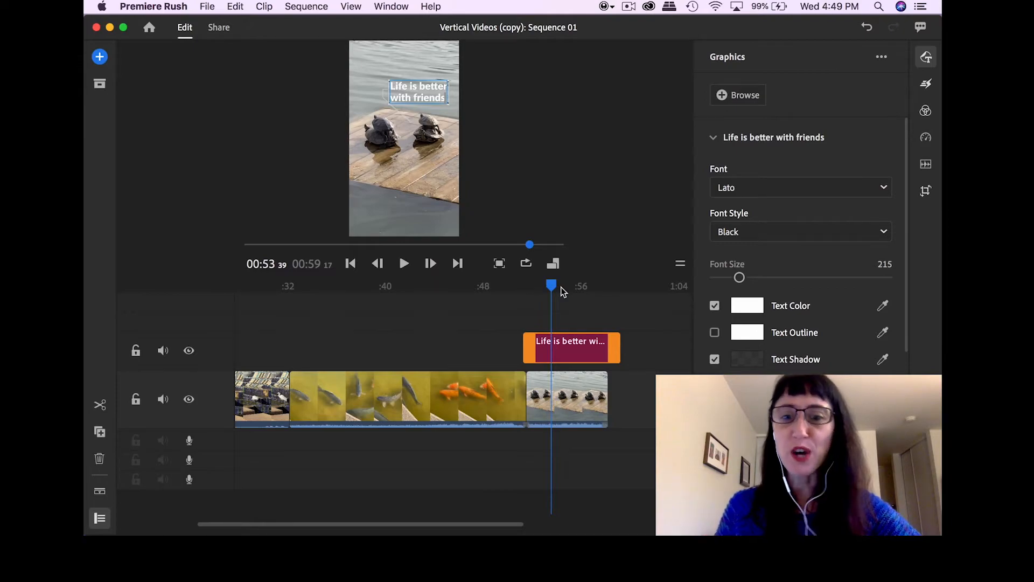
pyautogui.moveTo(561, 287); pyautogui.dragTo(587, 294)
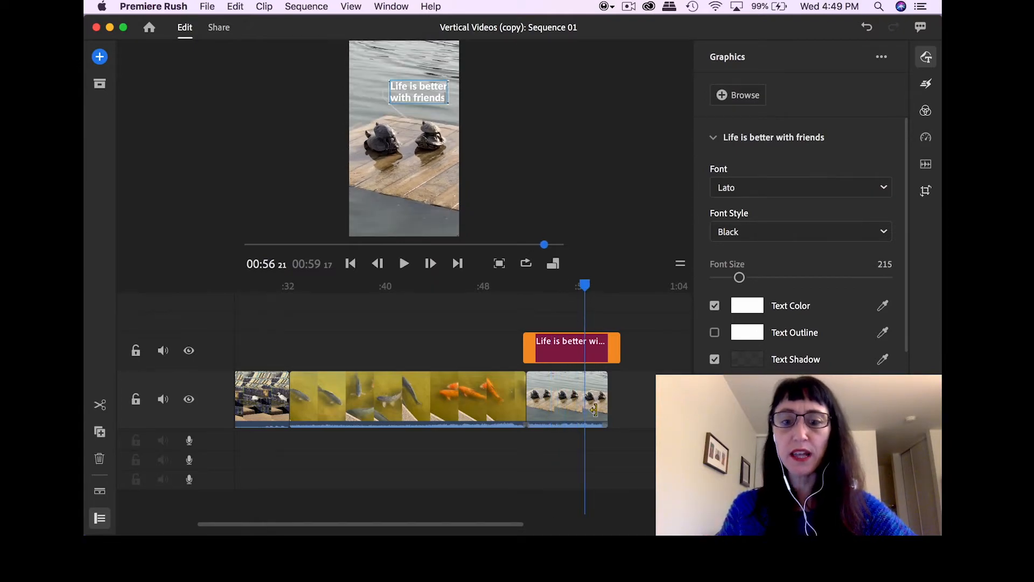
pyautogui.moveTo(618, 359); pyautogui.dragTo(604, 358)
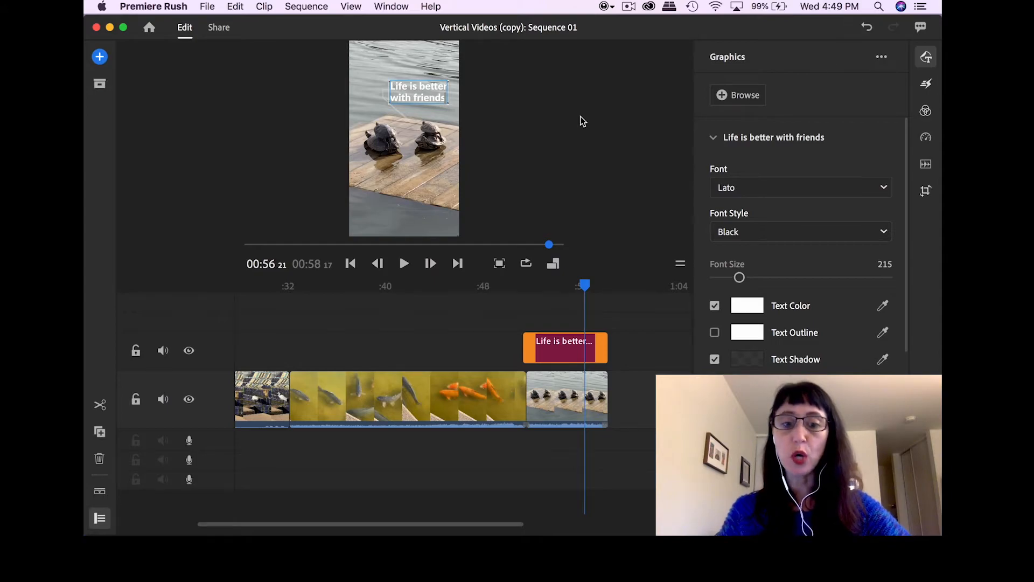
# Apply the White transition to the first clip in the timeline
pyautogui.moveTo(385, 520); pyautogui.dragTo(284, 523)
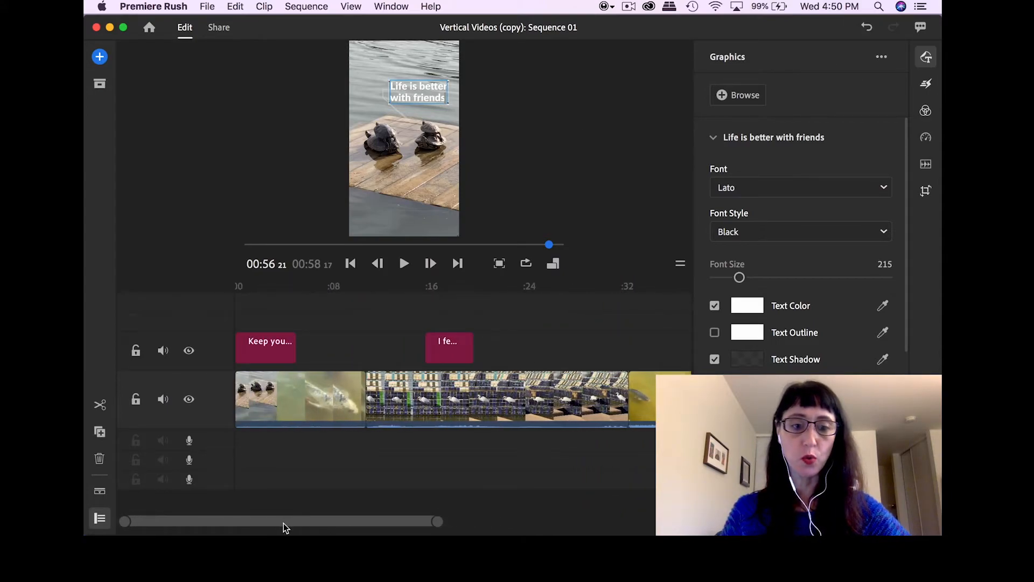
pyautogui.click(309, 398)
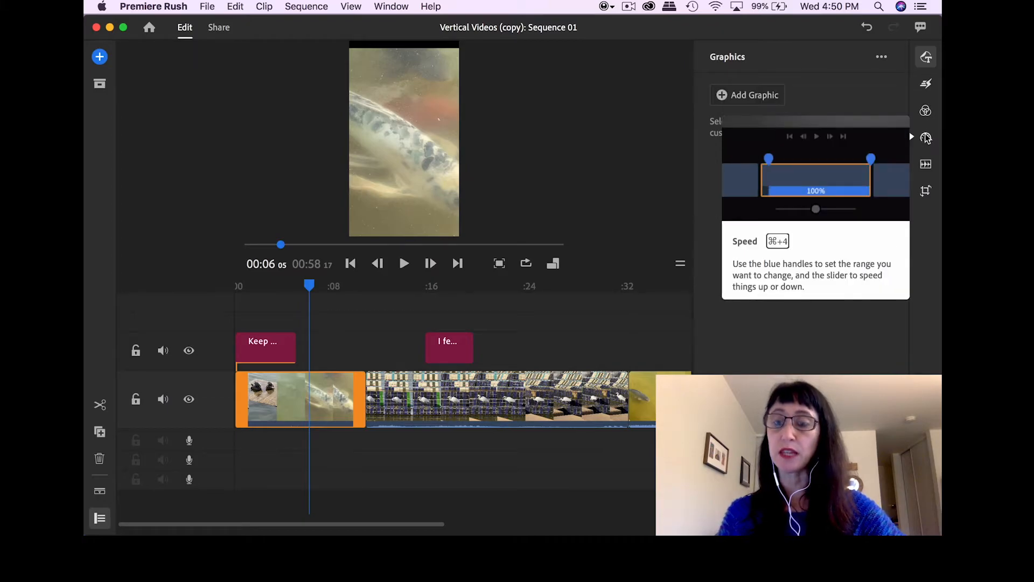
pyautogui.click(927, 84)
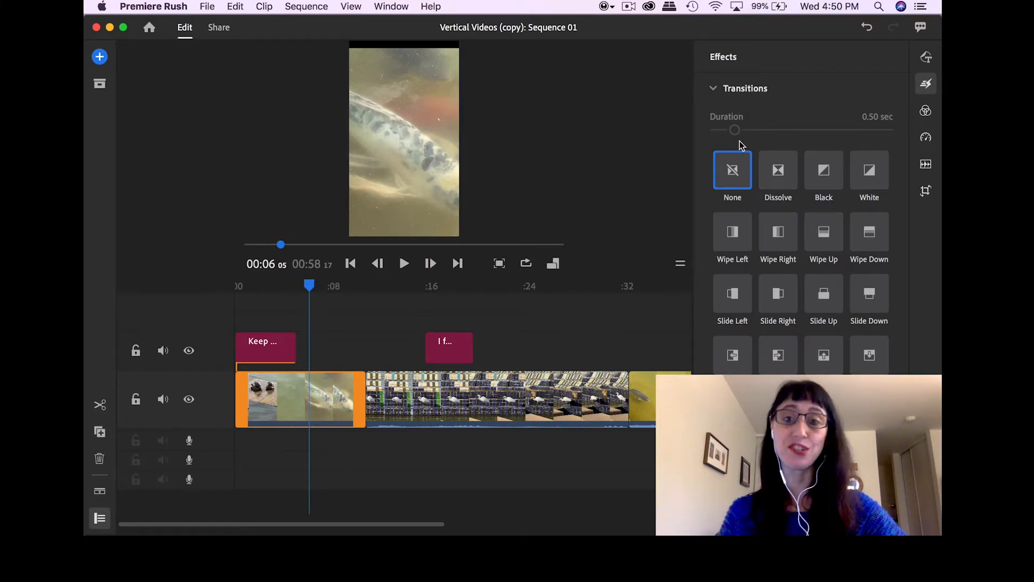
pyautogui.click(867, 176)
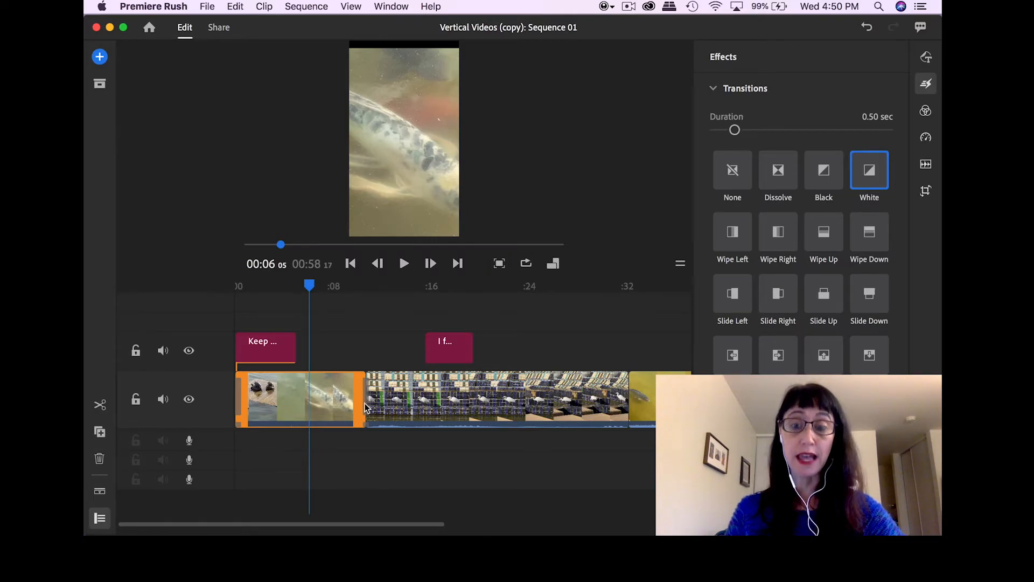
# Apply the White transition to the egret clip and the koi clip that follows it
pyautogui.click(474, 389)
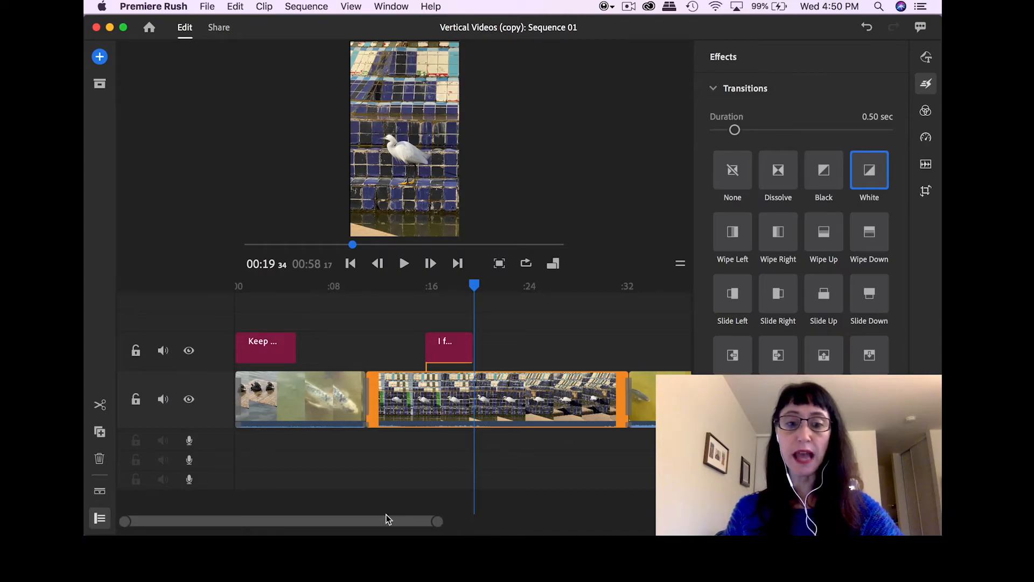
pyautogui.moveTo(387, 521); pyautogui.dragTo(460, 522)
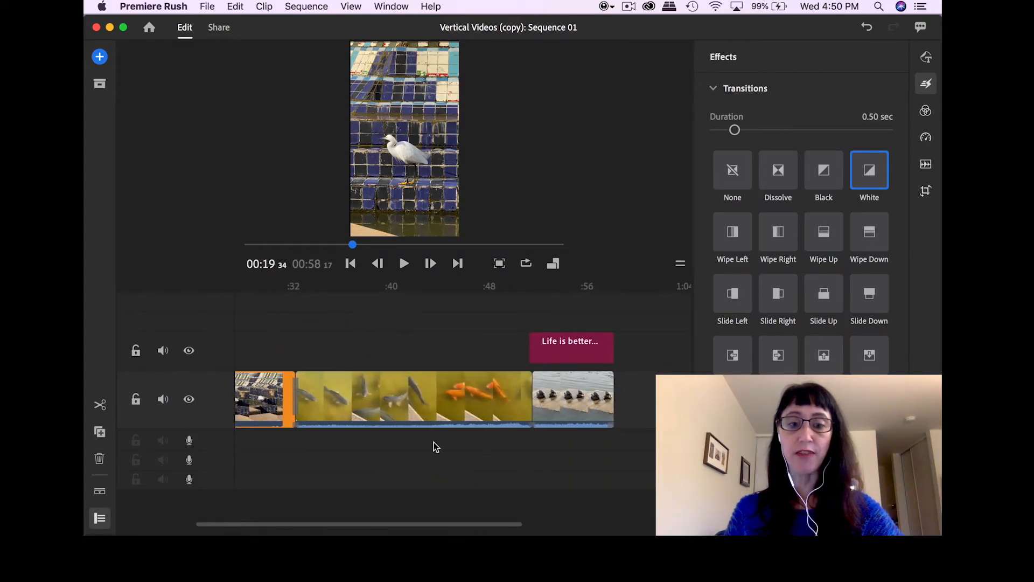
pyautogui.click(437, 402)
pyautogui.click(867, 176)
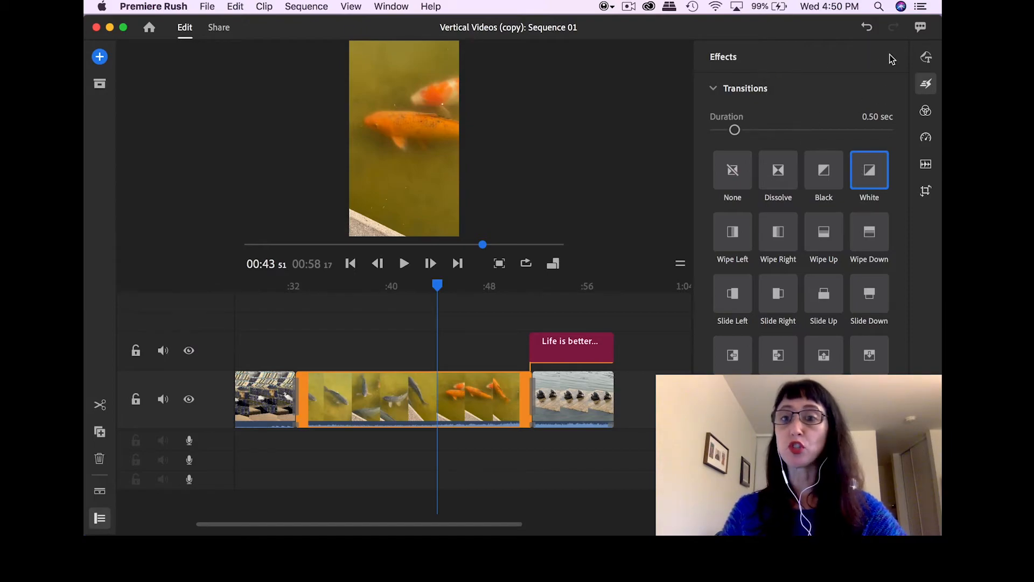
pyautogui.click(926, 83)
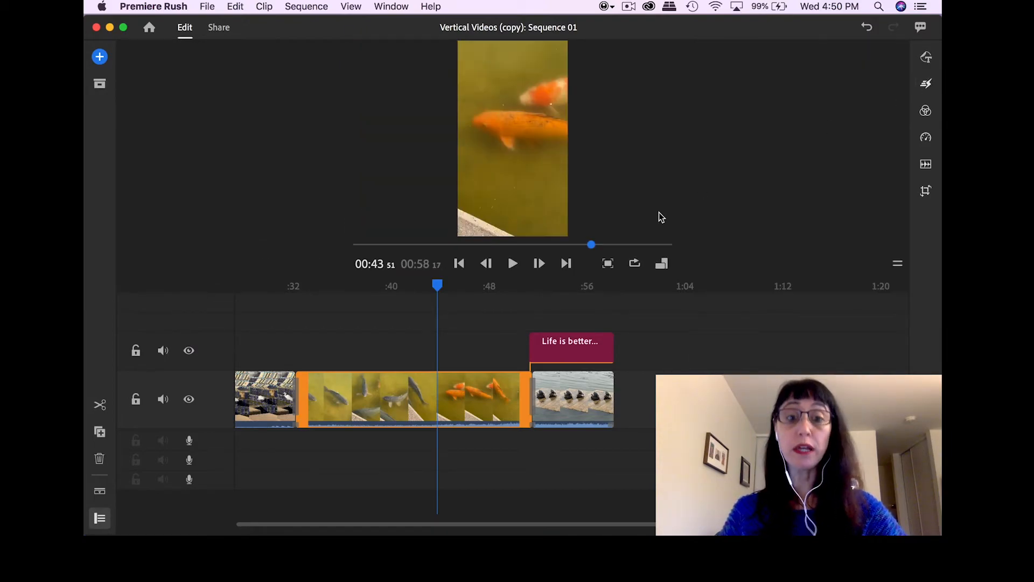
# Play back the end of the sequence from around 00:48 to check the transition and the callout graphic
pyautogui.click(520, 287)
pyautogui.click(497, 288)
pyautogui.moveTo(495, 288); pyautogui.dragTo(485, 286)
pyautogui.press('space')
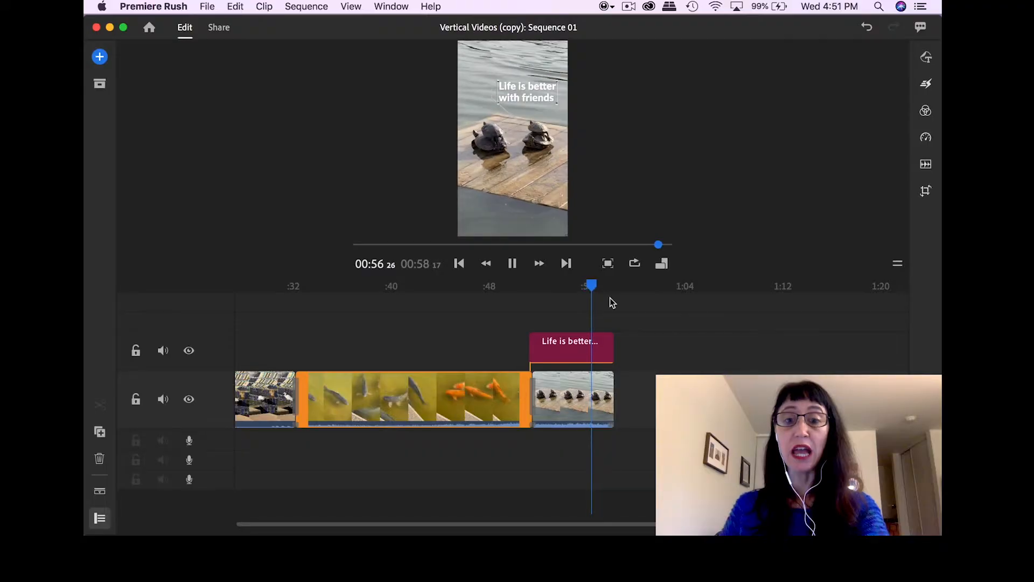
pyautogui.click(611, 290)
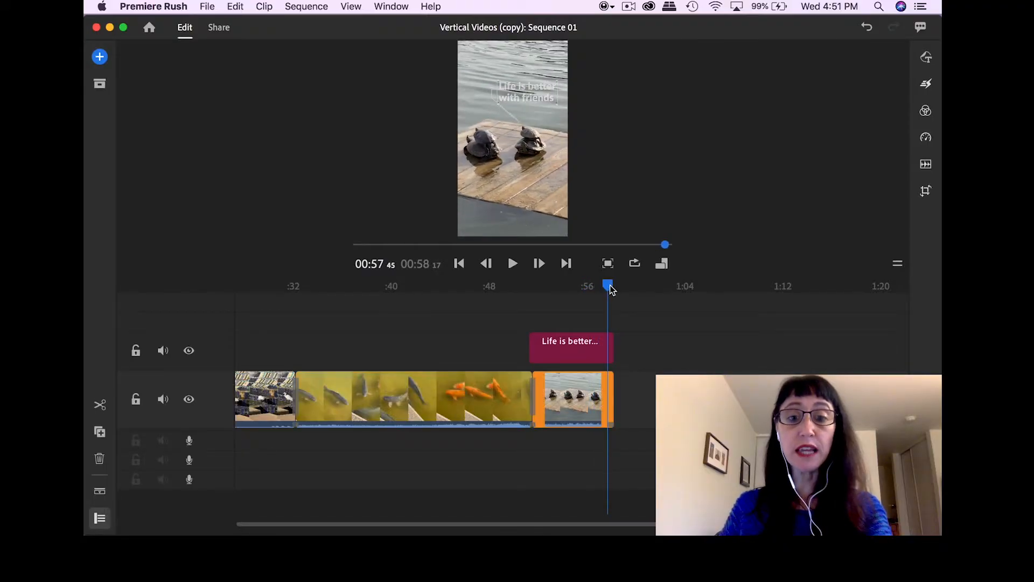
pyautogui.moveTo(610, 289); pyautogui.dragTo(617, 290)
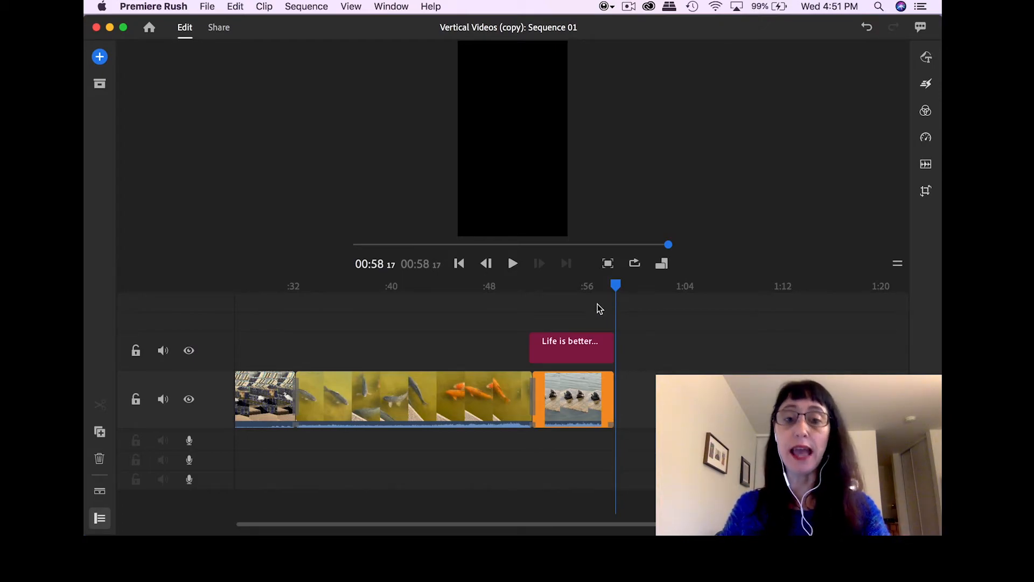
# Examine the built-in color presets and the basic color adjustments available for the first clip
pyautogui.moveTo(558, 524); pyautogui.dragTo(348, 518)
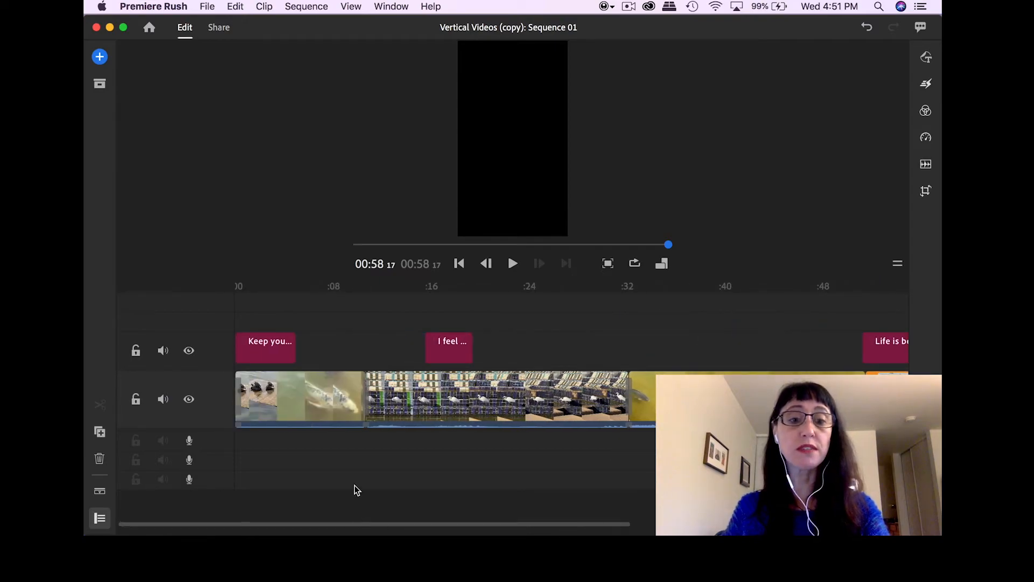
pyautogui.click(281, 281)
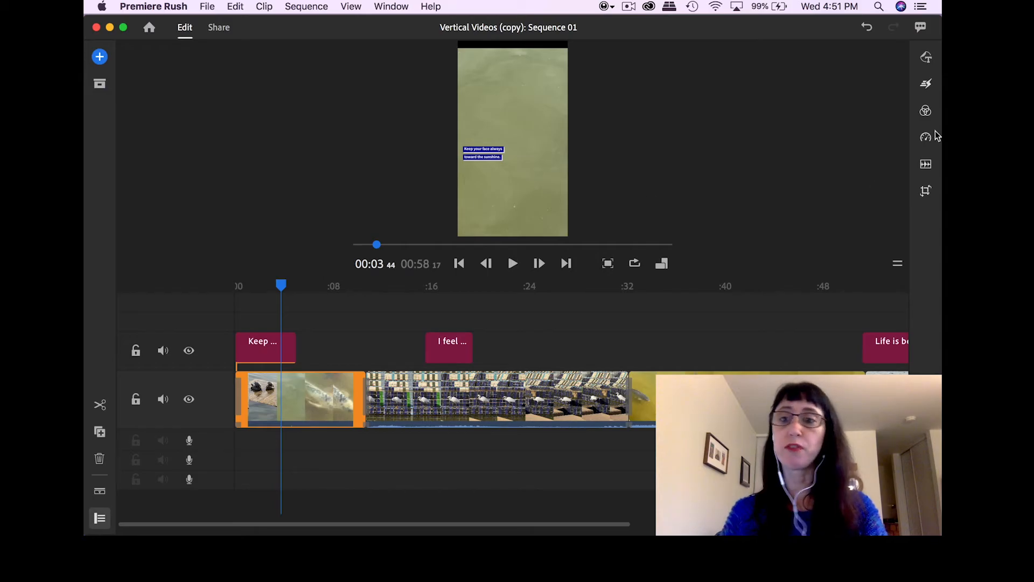
pyautogui.click(925, 112)
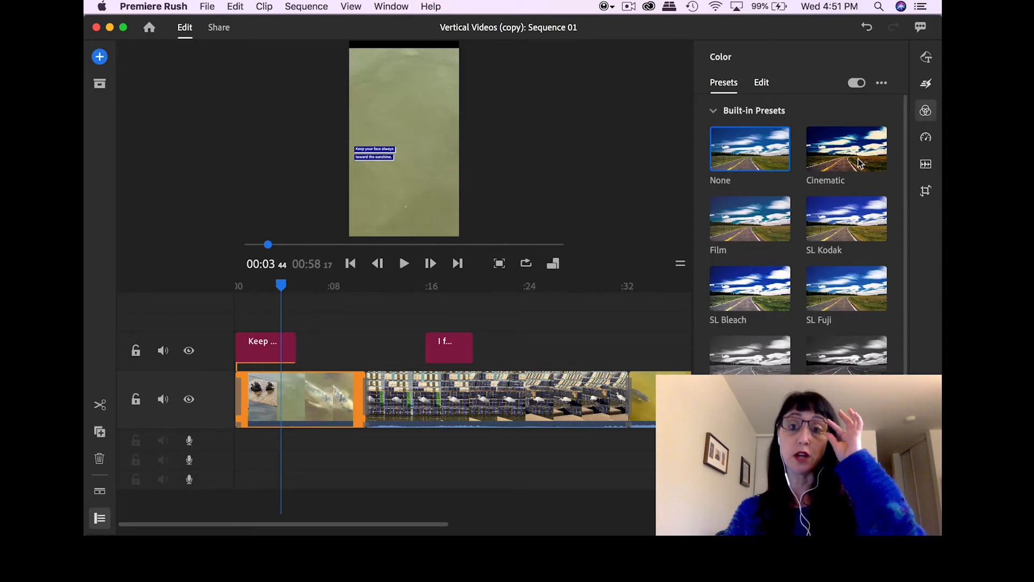
pyautogui.click(763, 83)
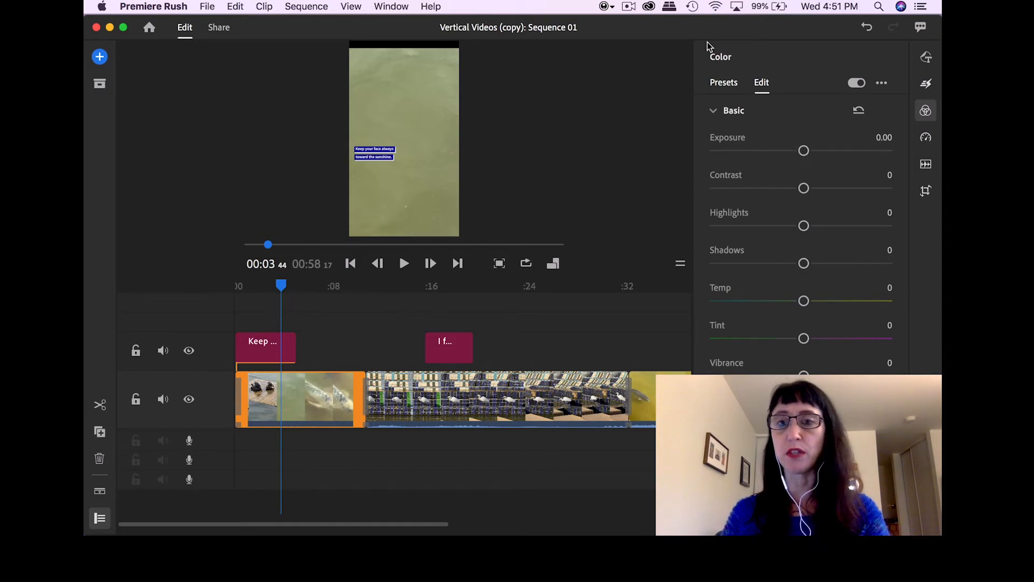
pyautogui.click(724, 82)
pyautogui.click(925, 110)
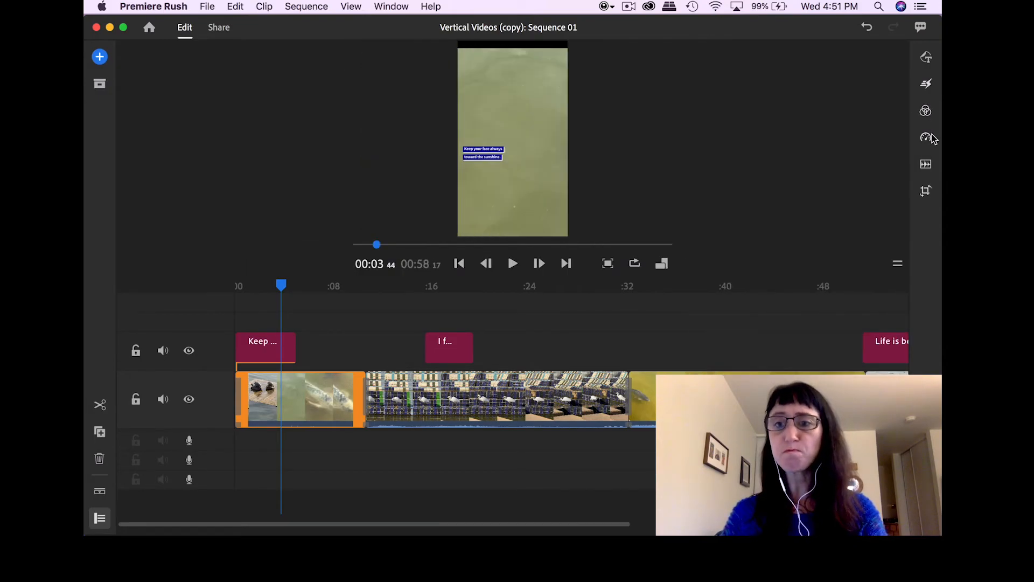
# Examine the speed settings and the audio settings of the first clip
pyautogui.click(926, 138)
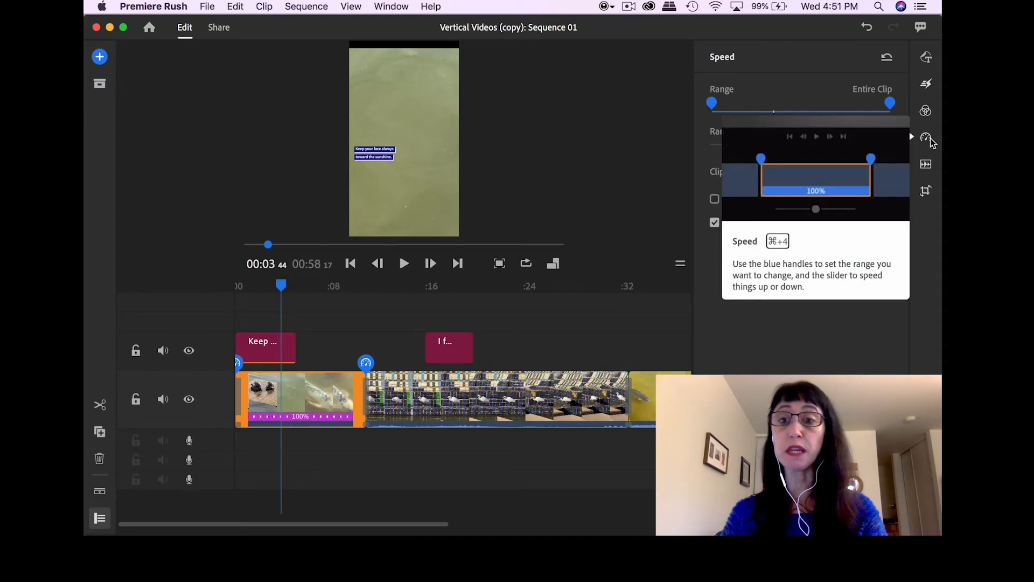
pyautogui.click(930, 138)
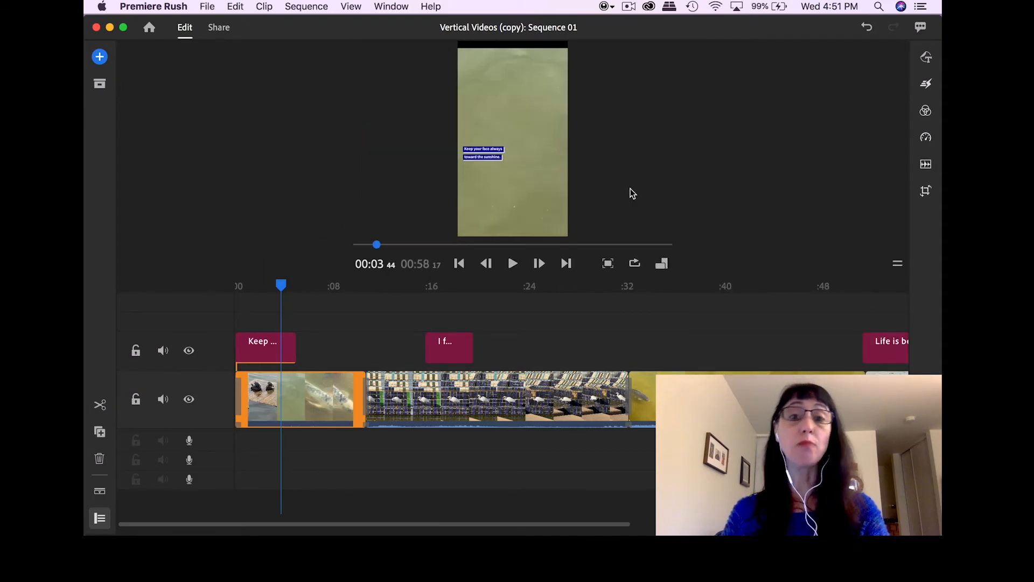
pyautogui.click(926, 166)
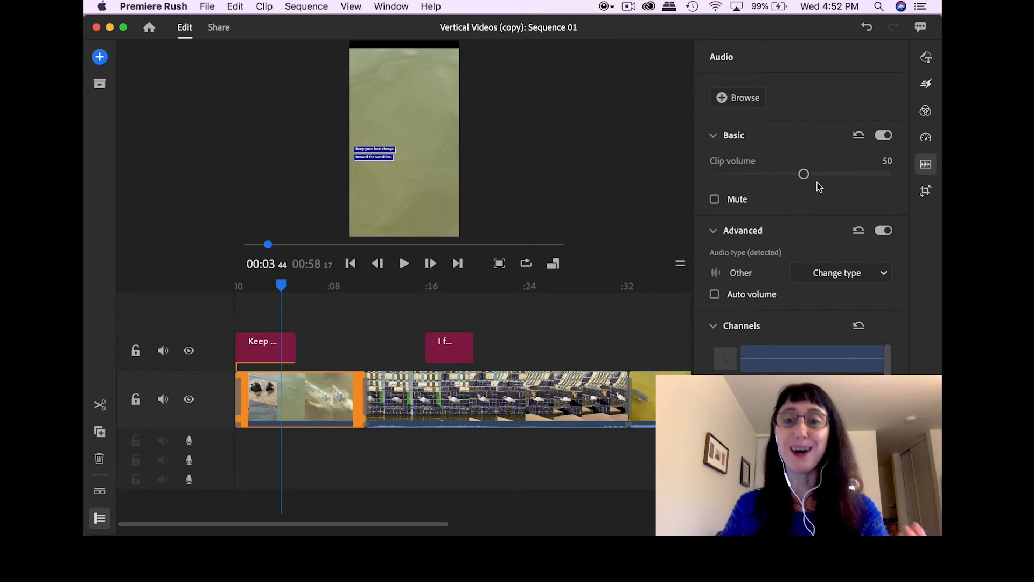
pyautogui.click(927, 171)
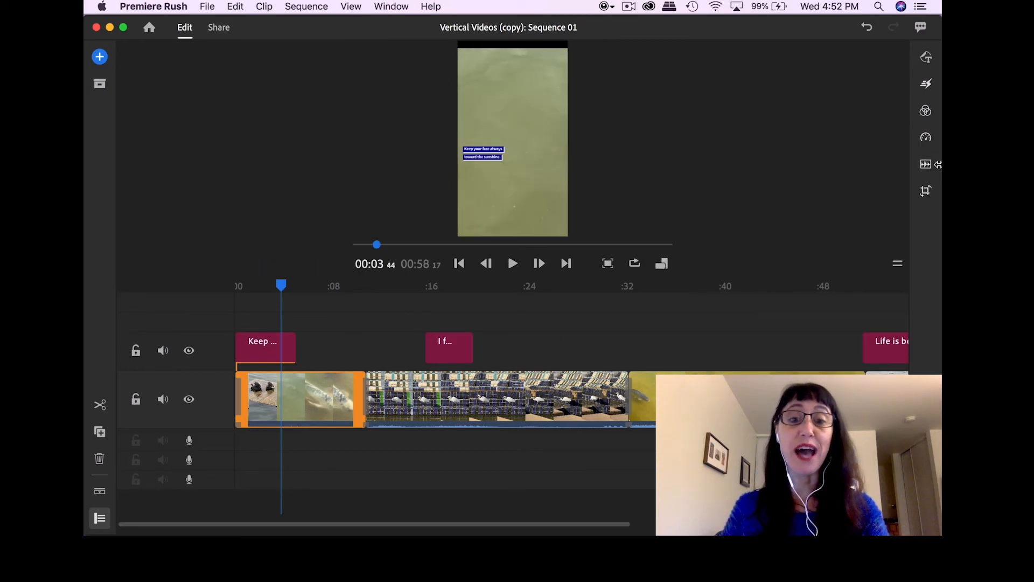